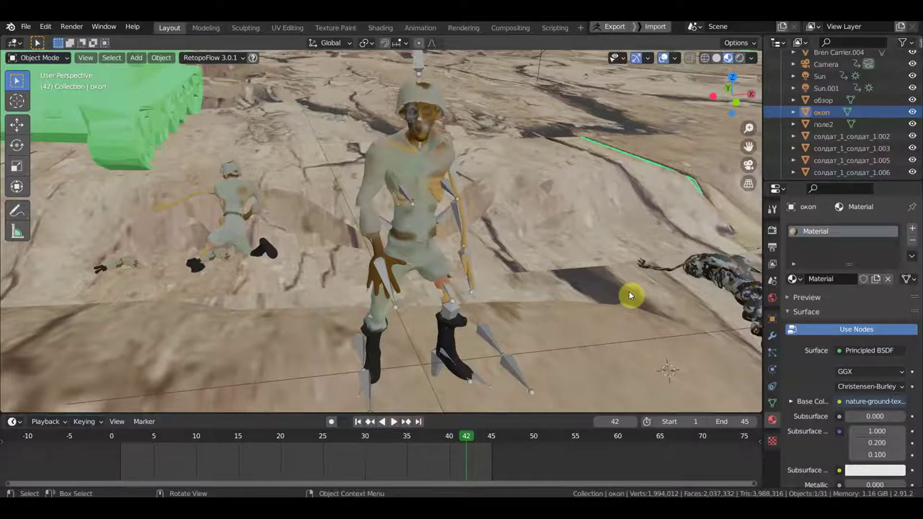
# Orbit and zoom around the trench and tanks to survey the battlefield
pyautogui.moveTo(629, 296); pyautogui.dragTo(587, 274, button='middle')
pyautogui.scroll(-2, 588, 274)
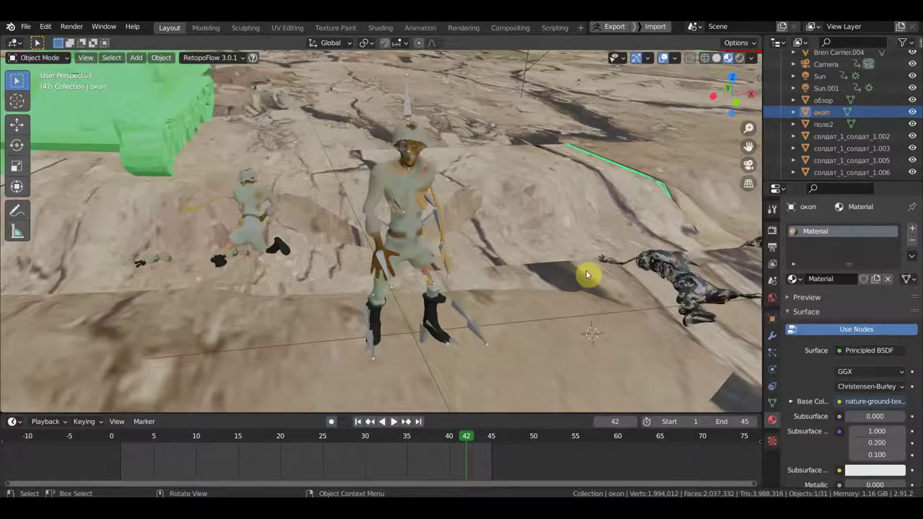
pyautogui.scroll(-2, 588, 274)
pyautogui.moveTo(587, 275); pyautogui.dragTo(612, 271, button='middle')
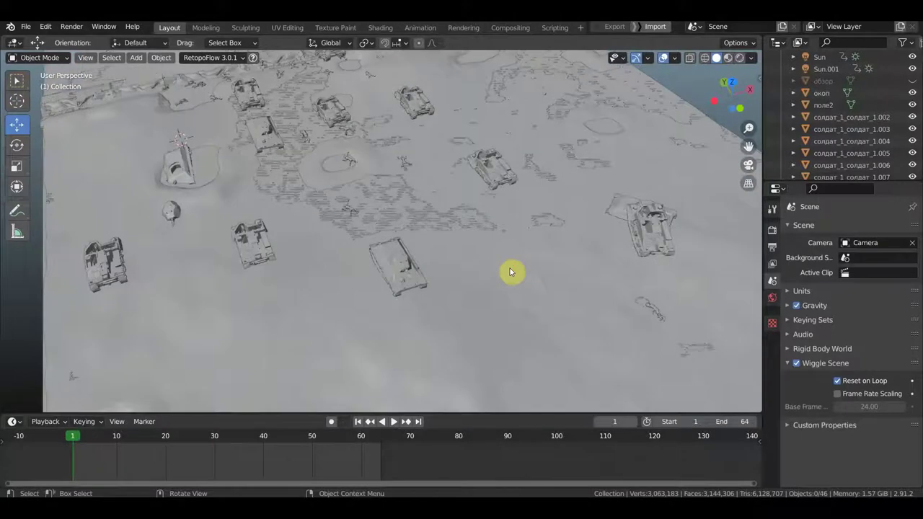
pyautogui.moveTo(517, 267)
pyautogui.mouseDown(button='middle')
pyautogui.moveTo(556, 237)
pyautogui.moveTo(416, 238)
pyautogui.mouseUp(button='middle')
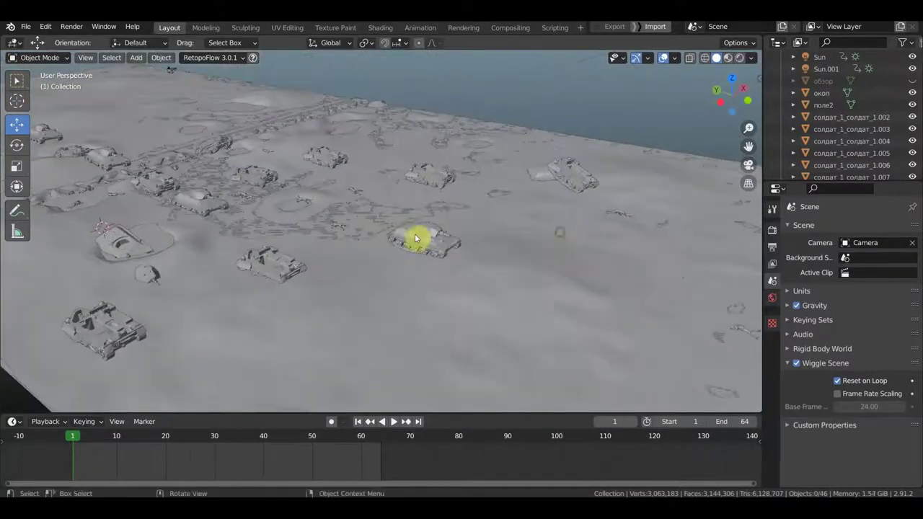
pyautogui.scroll(2, 344, 238)
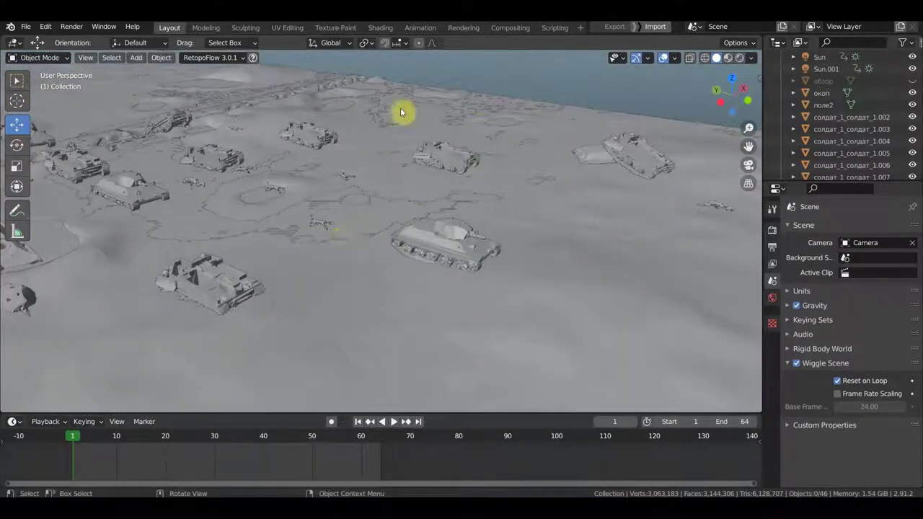
pyautogui.moveTo(278, 235)
pyautogui.mouseDown(button='middle')
pyautogui.moveTo(390, 227)
pyautogui.moveTo(236, 233)
pyautogui.moveTo(266, 192)
pyautogui.mouseUp(button='middle')
pyautogui.scroll(4, 299, 182)
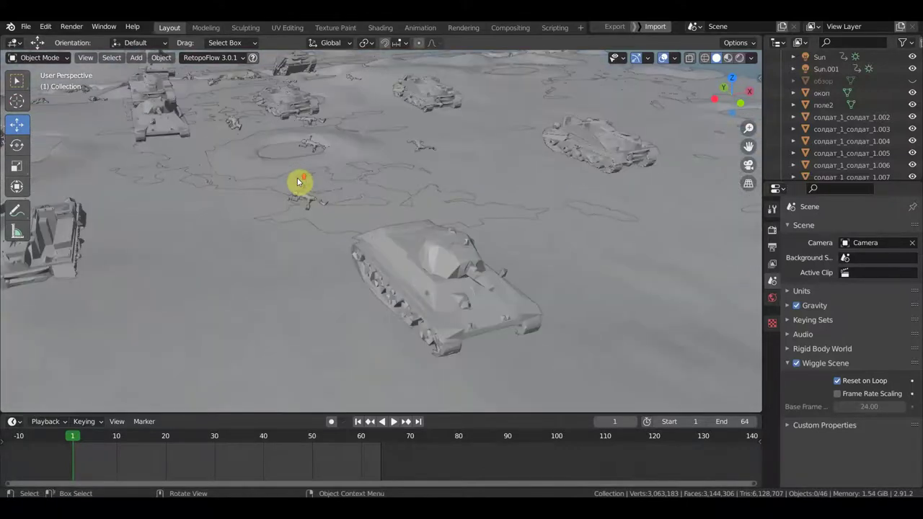
pyautogui.moveTo(330, 195)
pyautogui.mouseDown(button='middle')
pyautogui.moveTo(413, 217)
pyautogui.moveTo(449, 244)
pyautogui.moveTo(513, 256)
pyautogui.moveTo(471, 241)
pyautogui.mouseUp(button='middle')
pyautogui.scroll(-2, 494, 251)
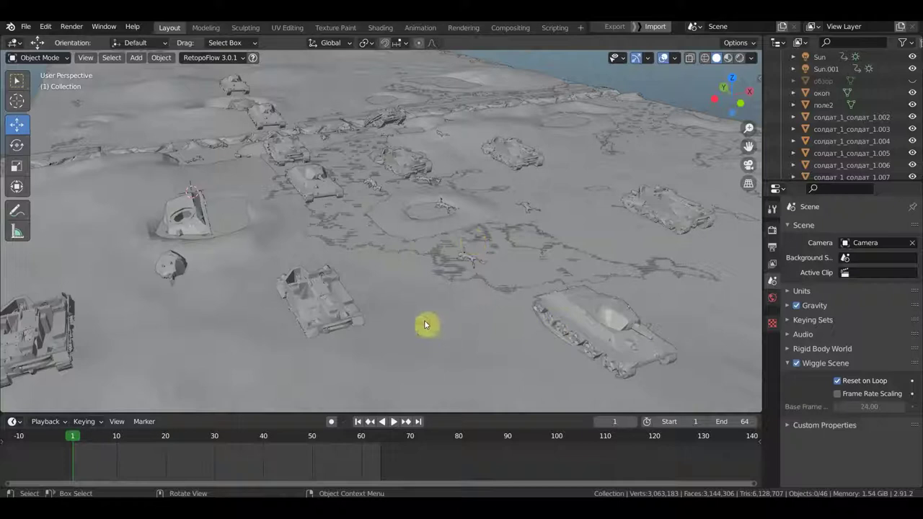
pyautogui.scroll(2, 426, 270)
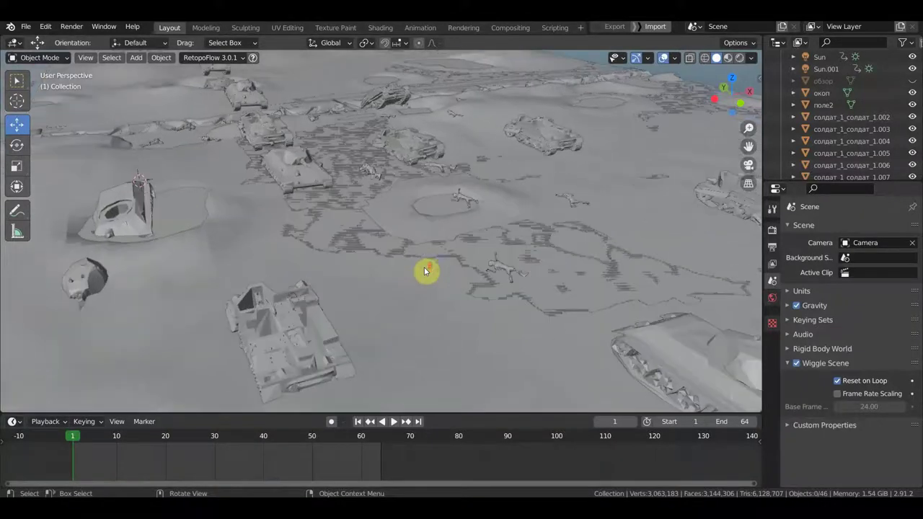
pyautogui.scroll(2, 469, 247)
pyautogui.scroll(1, 498, 212)
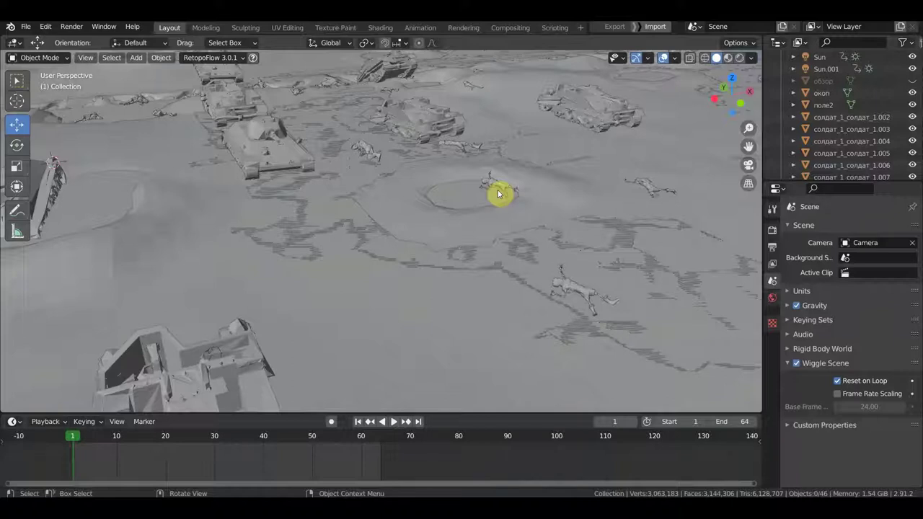
# Select one of the lying soldier models and inspect it from several angles
pyautogui.click(498, 193)
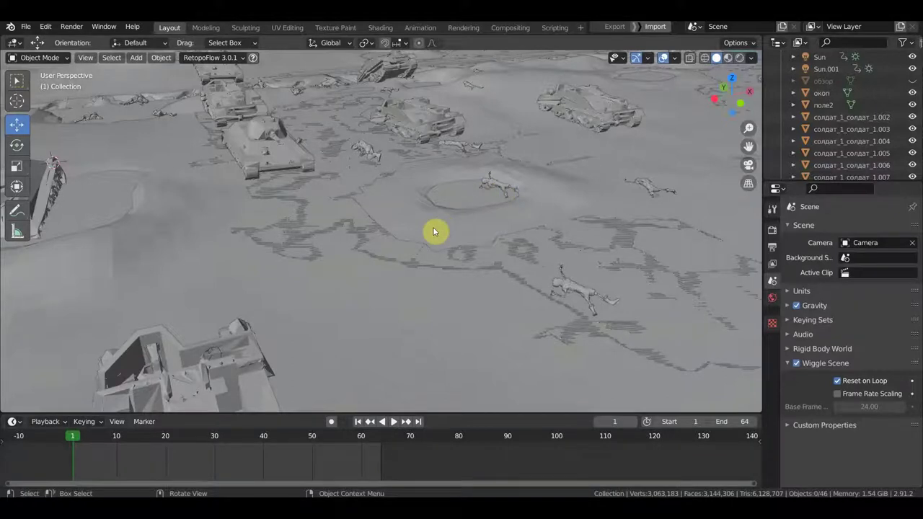
pyautogui.scroll(-1, 433, 232)
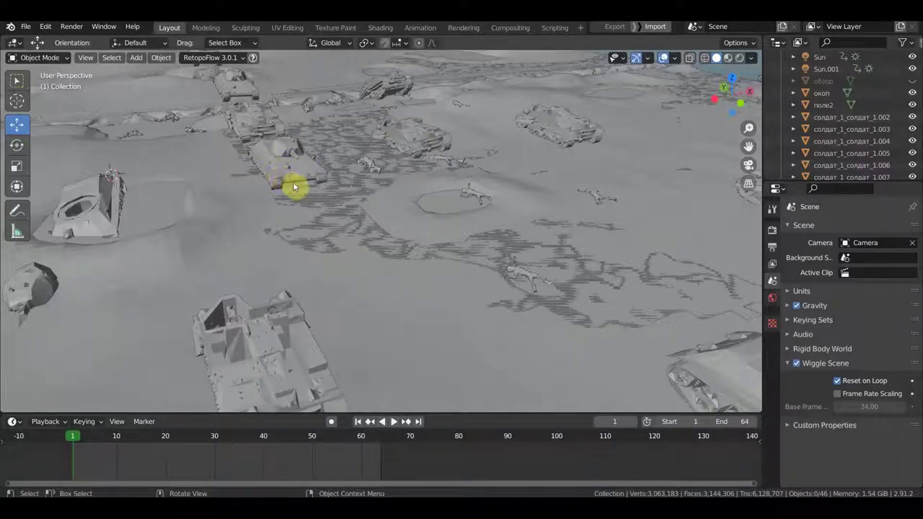
pyautogui.scroll(-1, 295, 186)
pyautogui.scroll(-1, 310, 198)
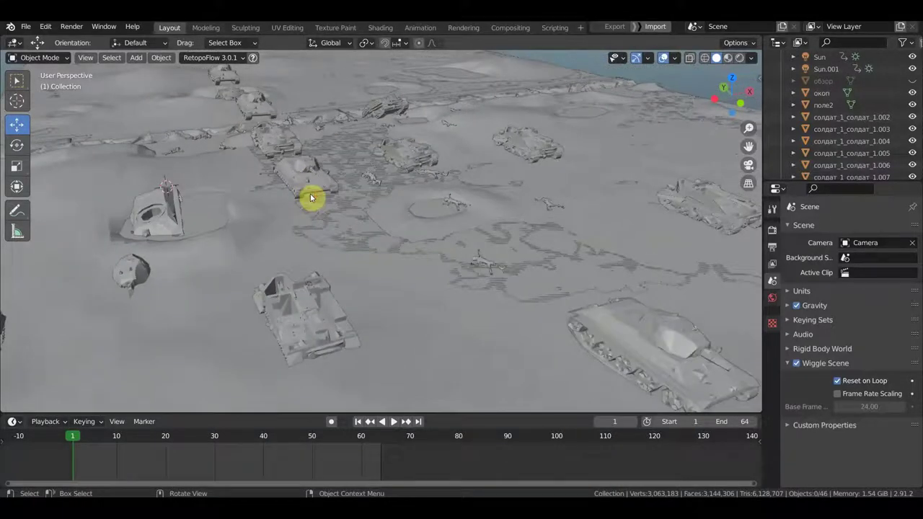
pyautogui.scroll(-1, 311, 199)
pyautogui.moveTo(320, 200)
pyautogui.mouseDown(button='middle')
pyautogui.moveTo(461, 183)
pyautogui.moveTo(381, 190)
pyautogui.moveTo(197, 178)
pyautogui.mouseUp(button='middle')
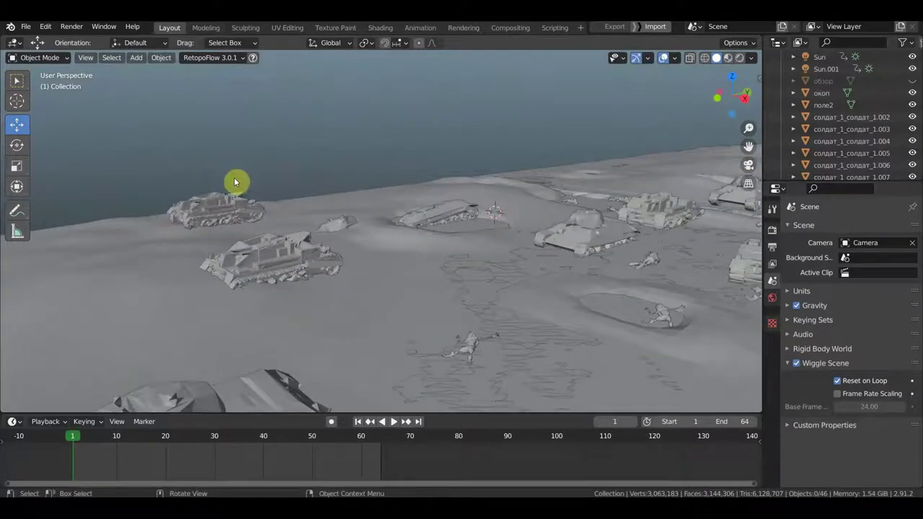
pyautogui.moveTo(419, 212)
pyautogui.keyDown('shift'); pyautogui.mouseDown(button='middle')
pyautogui.moveTo(380, 180)
pyautogui.moveTo(241, 152)
pyautogui.moveTo(355, 202)
pyautogui.moveTo(322, 204)
pyautogui.moveTo(332, 295)
pyautogui.mouseUp(button='middle'); pyautogui.keyUp('shift')
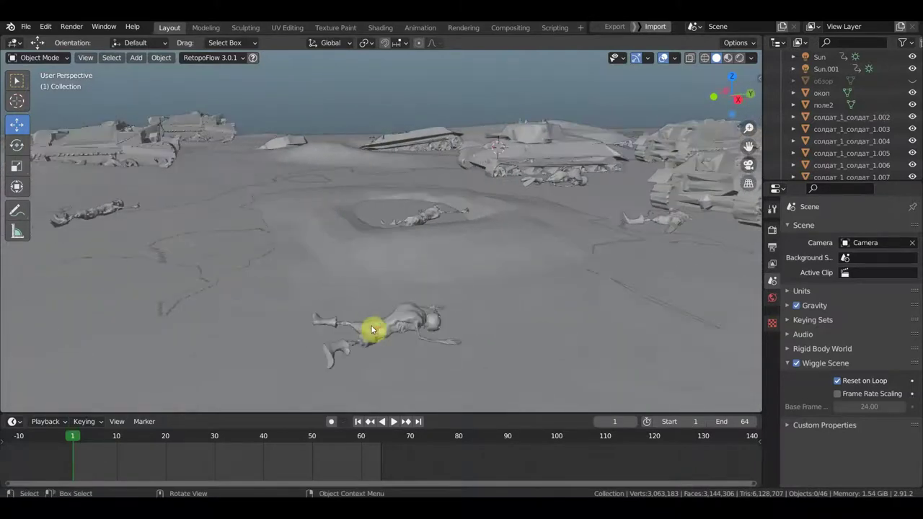
pyautogui.scroll(3, 374, 328)
pyautogui.scroll(4, 373, 329)
pyautogui.scroll(3, 371, 267)
pyautogui.scroll(2, 371, 259)
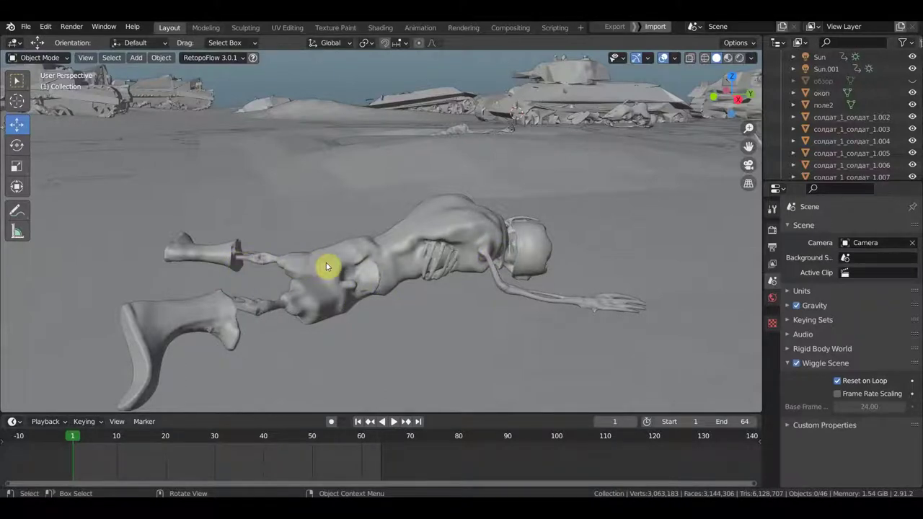
pyautogui.scroll(-3, 326, 262)
# Orbit and pan around the tanks to bring the foreground soldiers into view
pyautogui.moveTo(421, 258)
pyautogui.mouseDown(button='middle')
pyautogui.moveTo(426, 252)
pyautogui.moveTo(401, 251)
pyautogui.mouseUp(button='middle')
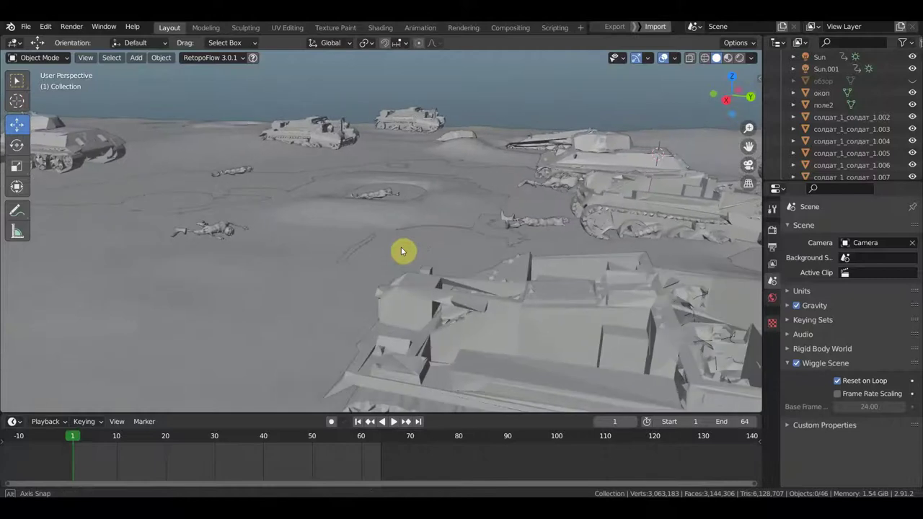
pyautogui.moveTo(402, 250); pyautogui.dragTo(324, 246, button='middle')
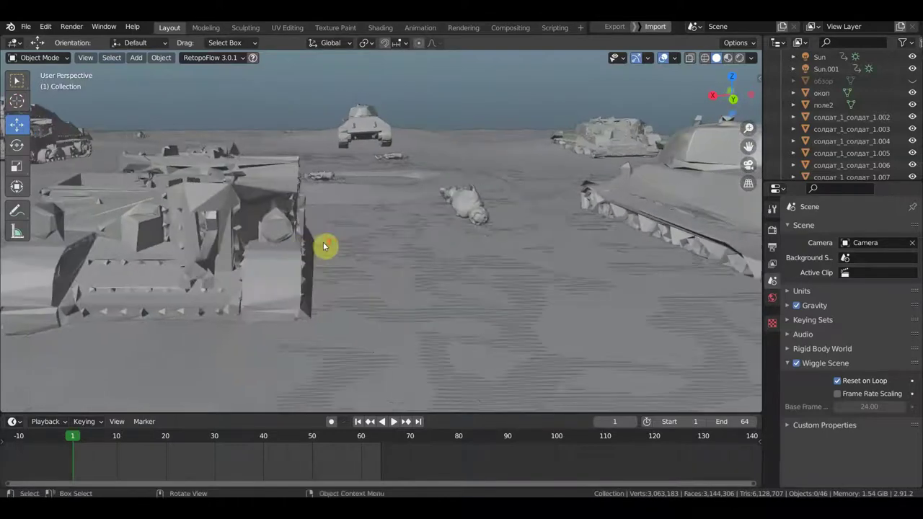
pyautogui.scroll(-2, 324, 246)
pyautogui.scroll(-2, 336, 247)
pyautogui.scroll(-2, 347, 247)
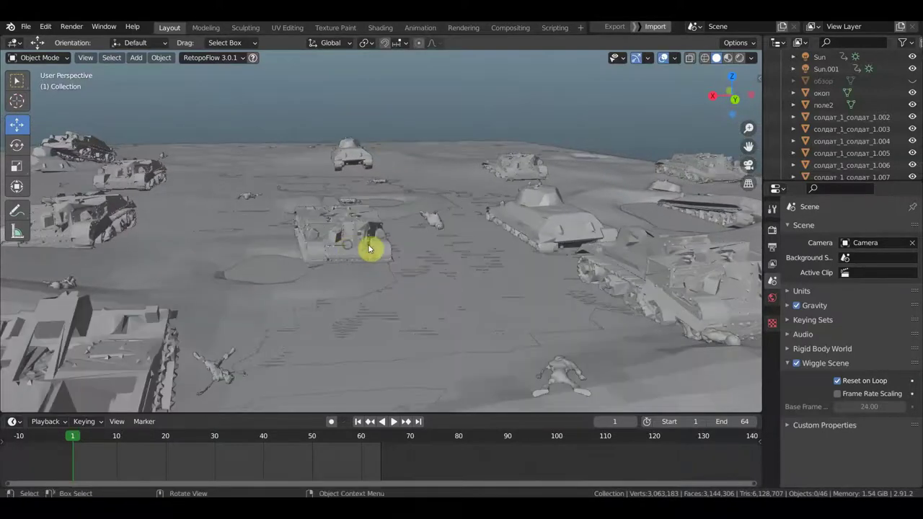
pyautogui.keyDown('shift'); pyautogui.moveTo(393, 247); pyautogui.dragTo(376, 197, button='middle'); pyautogui.keyUp('shift')
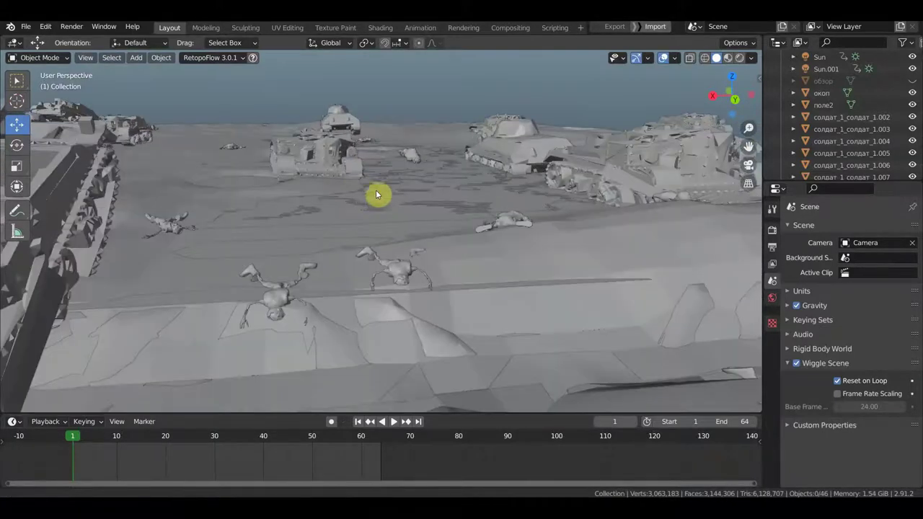
pyautogui.scroll(4, 361, 229)
pyautogui.scroll(-1, 360, 228)
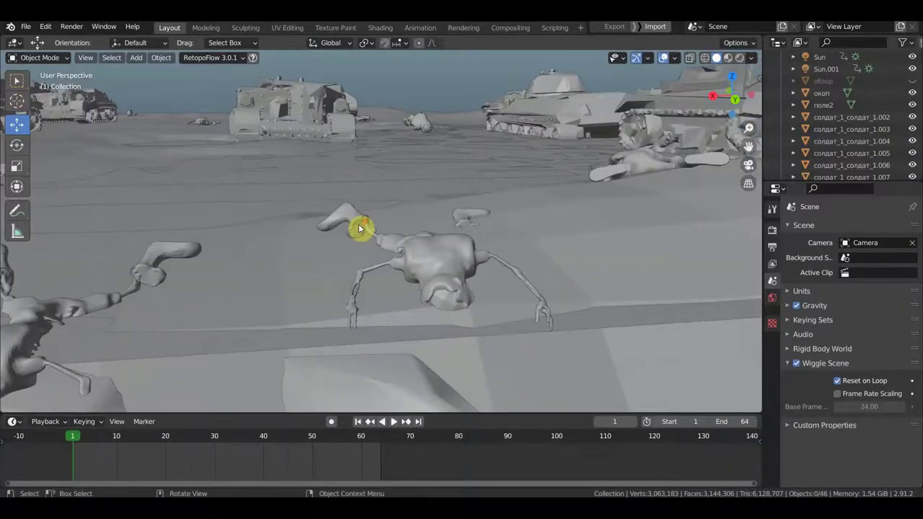
pyautogui.scroll(-3, 359, 228)
pyautogui.moveTo(385, 237); pyautogui.dragTo(330, 240, button='middle')
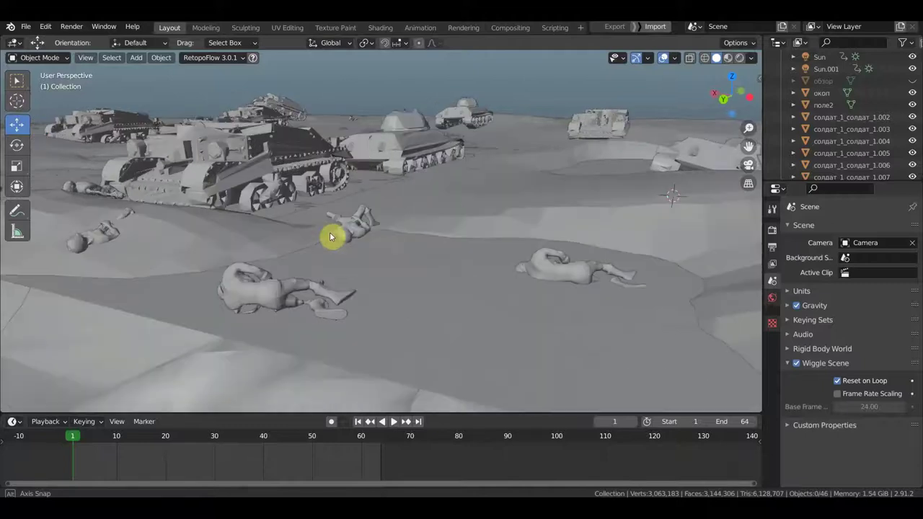
# Survey the battlefield from higher and lower angles, swinging the tanks to the left
pyautogui.scroll(3, 303, 272)
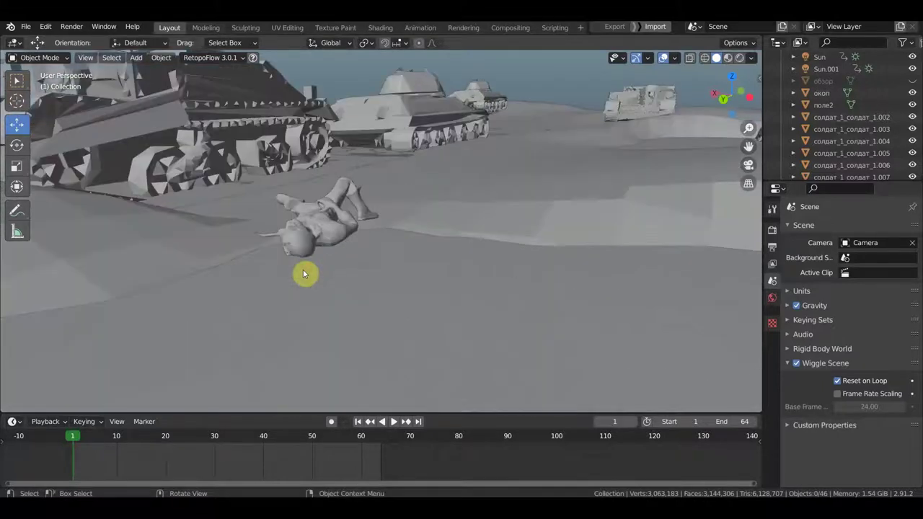
pyautogui.scroll(2, 318, 251)
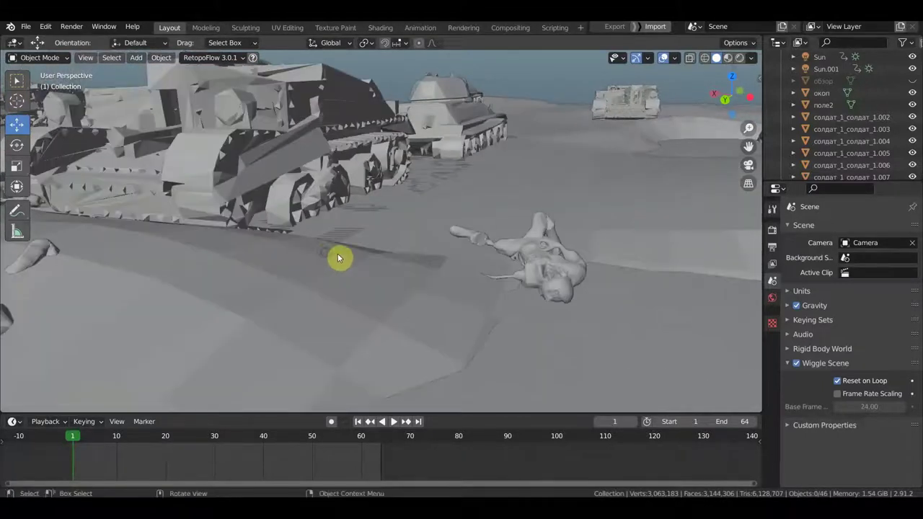
pyautogui.scroll(-3, 541, 266)
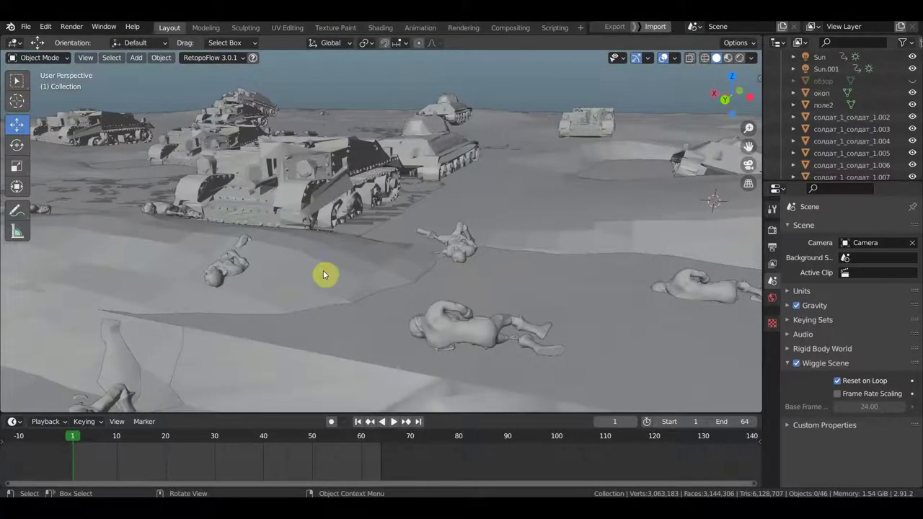
pyautogui.scroll(2, 324, 274)
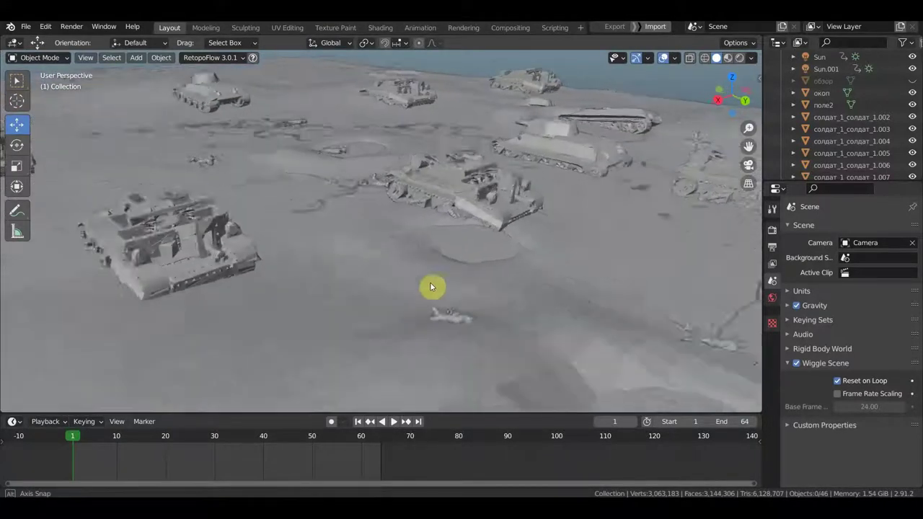
pyautogui.moveTo(328, 274); pyautogui.dragTo(300, 263, button='middle')
pyautogui.scroll(2, 209, 243)
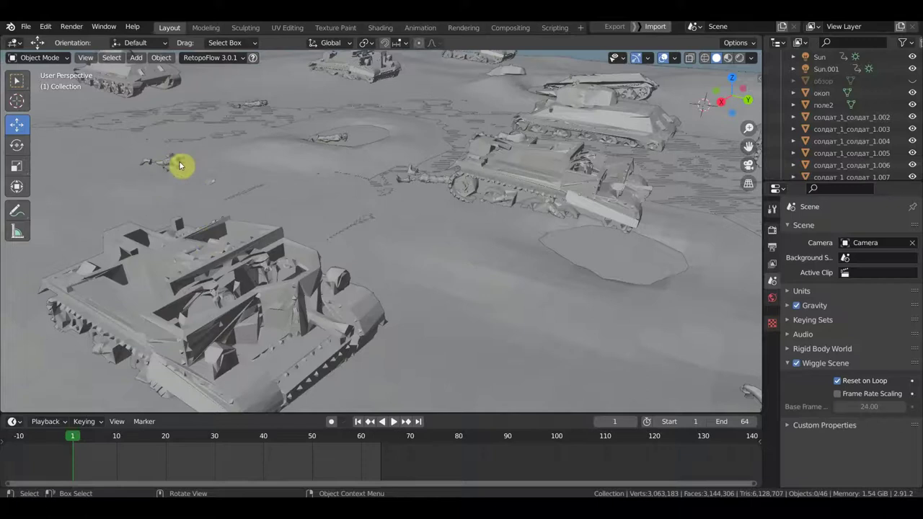
pyautogui.moveTo(231, 281); pyautogui.dragTo(246, 231, button='middle')
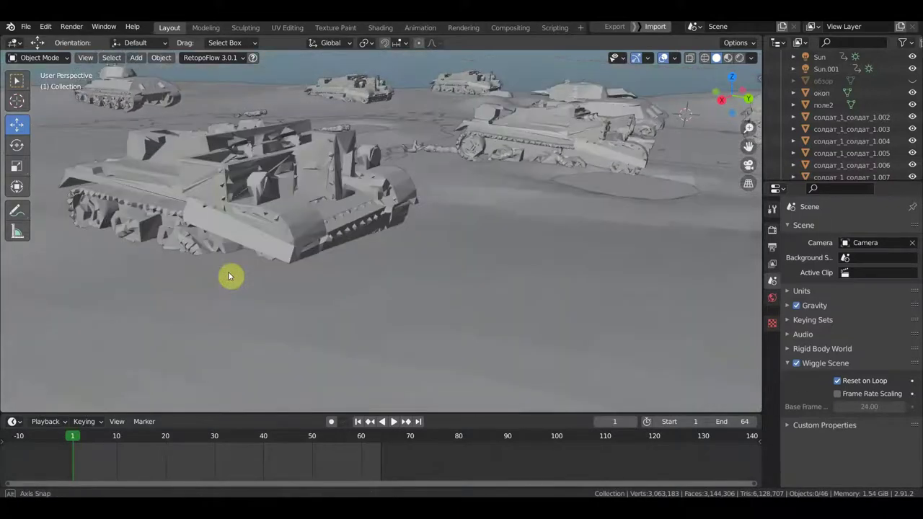
pyautogui.moveTo(285, 200); pyautogui.dragTo(206, 206, button='middle')
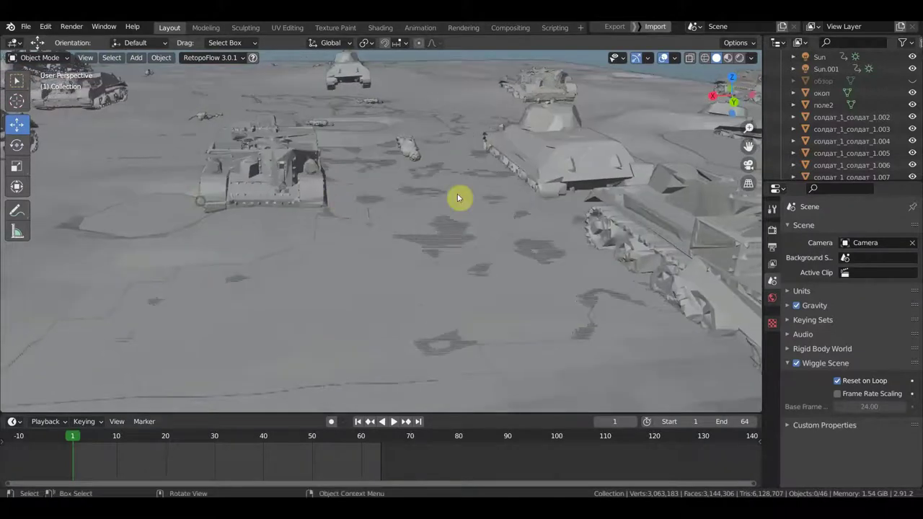
pyautogui.scroll(-3, 553, 186)
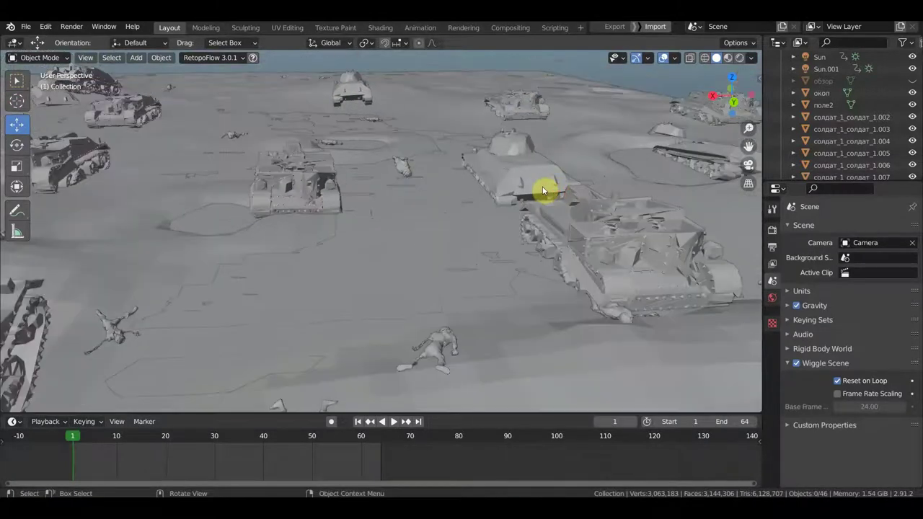
pyautogui.scroll(-2, 480, 188)
pyautogui.scroll(-2, 447, 187)
pyautogui.scroll(-1, 433, 198)
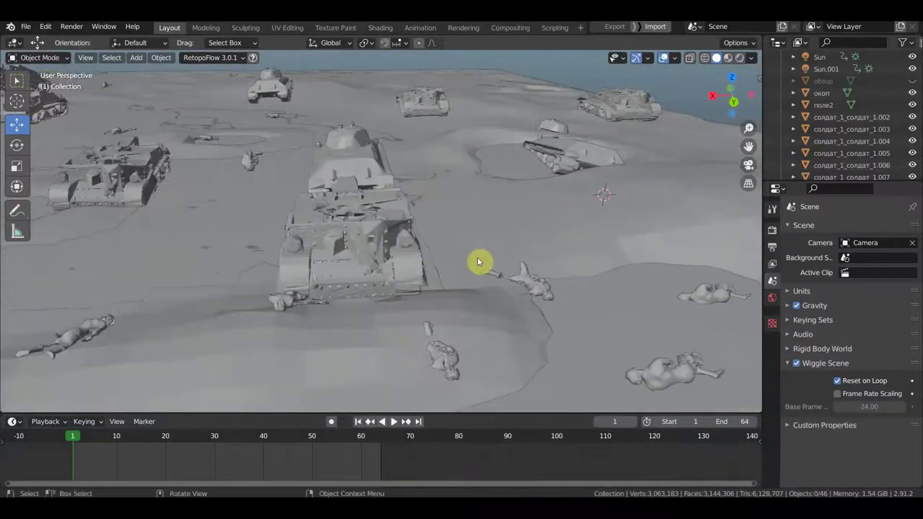
pyautogui.moveTo(493, 249)
pyautogui.mouseDown(button='middle')
pyautogui.moveTo(402, 250)
pyautogui.moveTo(488, 247)
pyautogui.mouseUp(button='middle')
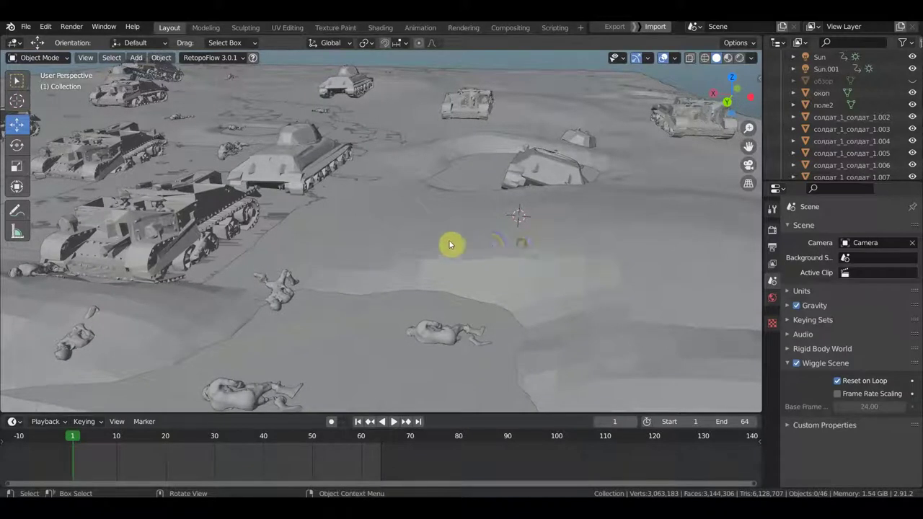
# Select the trench object окоп, zoom out, and switch the viewport to Wireframe shading
pyautogui.click(704, 61)
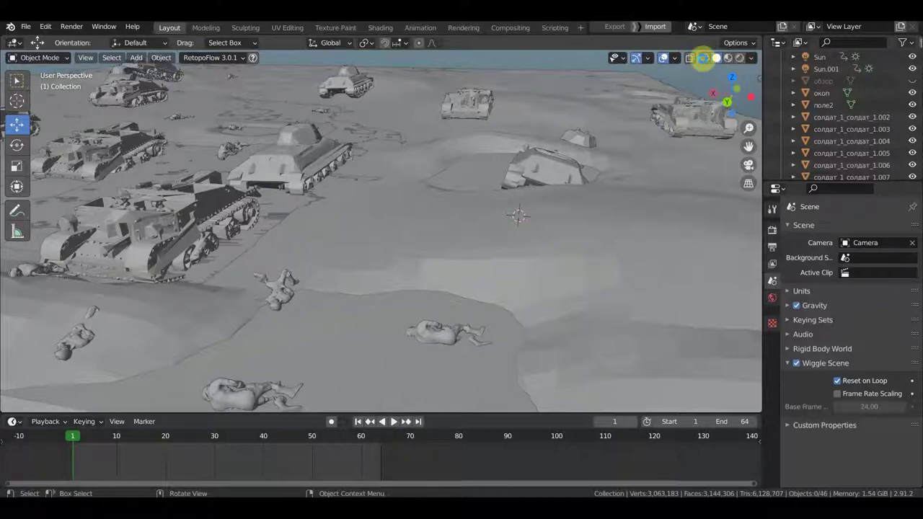
pyautogui.click(542, 204)
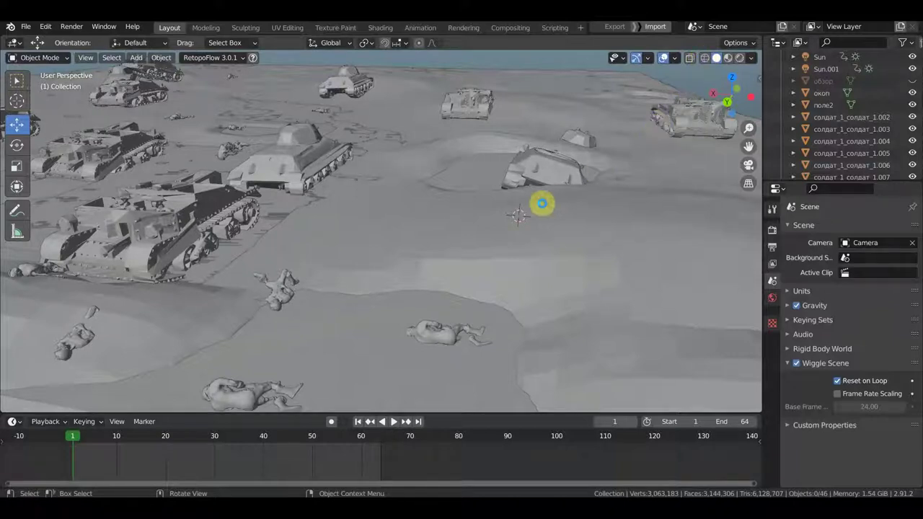
pyautogui.click(498, 222)
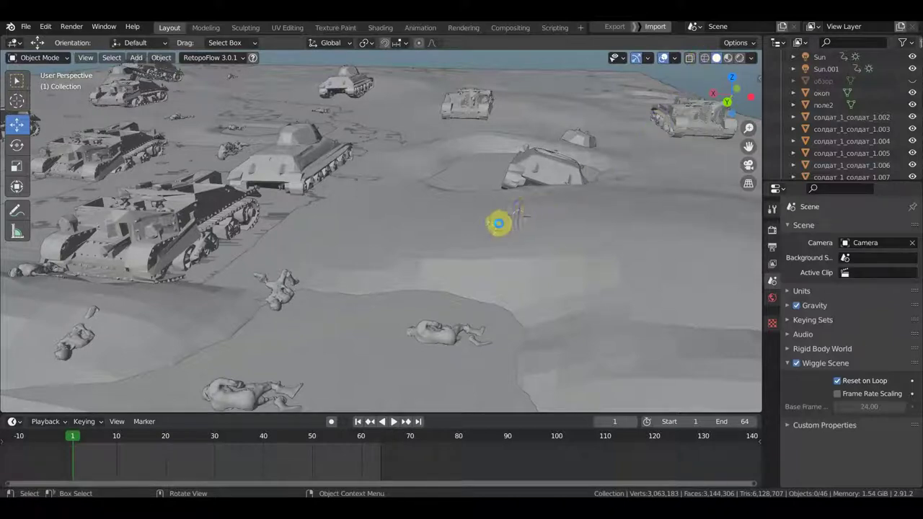
pyautogui.click(515, 266)
pyautogui.click(268, 289)
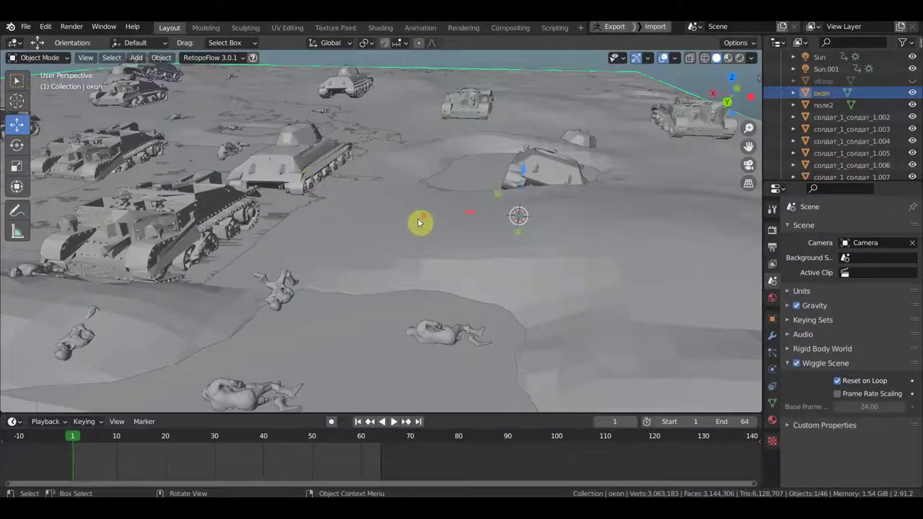
pyautogui.scroll(-2, 420, 221)
pyautogui.click(705, 57)
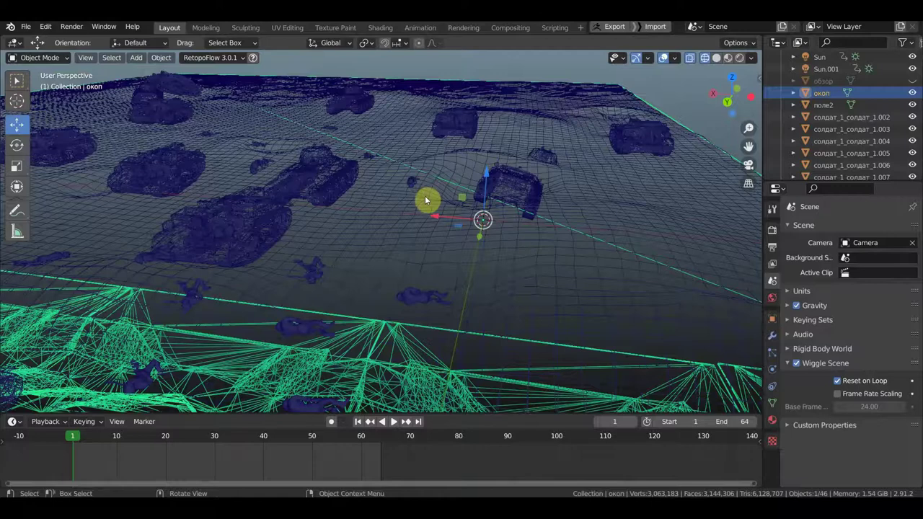
# Orbit around the tanks and along the trench in wireframe, then return to Solid shading
pyautogui.scroll(3, 427, 200)
pyautogui.scroll(2, 425, 201)
pyautogui.moveTo(426, 202)
pyautogui.mouseDown(button='middle')
pyautogui.moveTo(500, 200)
pyautogui.moveTo(231, 200)
pyautogui.moveTo(289, 192)
pyautogui.mouseUp(button='middle')
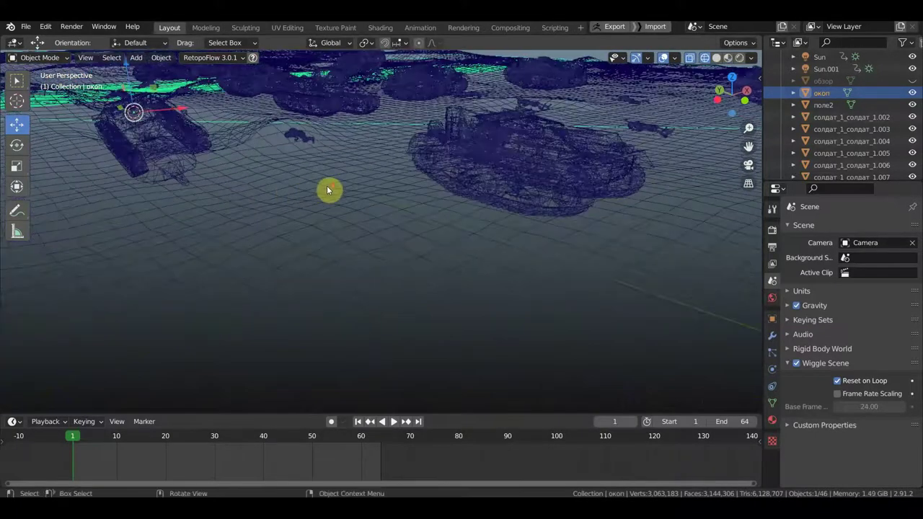
pyautogui.scroll(-3, 328, 189)
pyautogui.moveTo(327, 189)
pyautogui.mouseDown(button='middle')
pyautogui.moveTo(540, 191)
pyautogui.moveTo(492, 193)
pyautogui.mouseUp(button='middle')
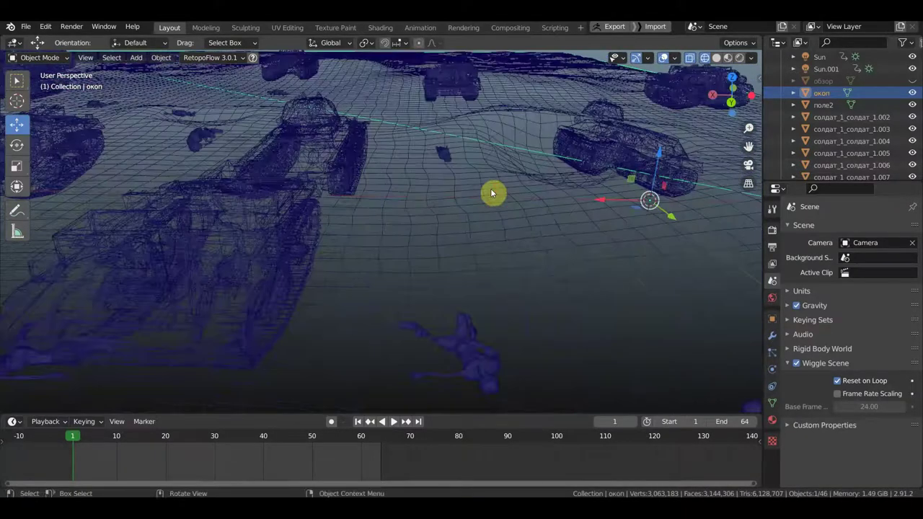
pyautogui.moveTo(431, 195); pyautogui.dragTo(499, 195, button='middle')
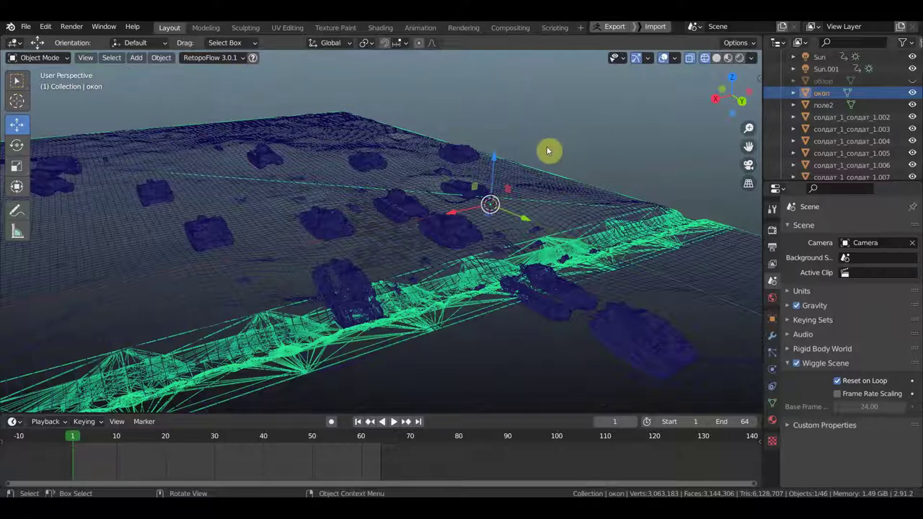
pyautogui.moveTo(494, 158)
pyautogui.mouseDown(button='middle')
pyautogui.moveTo(392, 163)
pyautogui.moveTo(476, 159)
pyautogui.moveTo(447, 156)
pyautogui.moveTo(470, 210)
pyautogui.moveTo(457, 202)
pyautogui.moveTo(451, 210)
pyautogui.moveTo(454, 237)
pyautogui.moveTo(485, 257)
pyautogui.mouseUp(button='middle')
pyautogui.scroll(2, 484, 257)
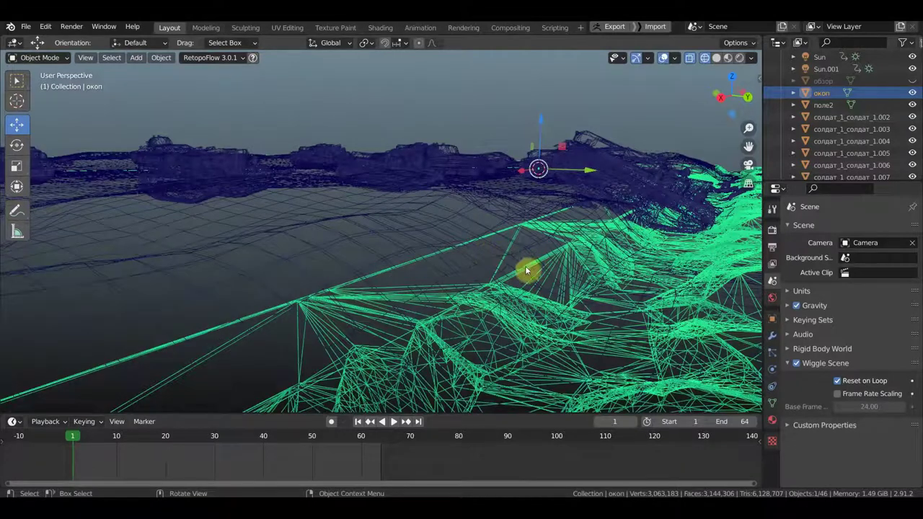
pyautogui.moveTo(527, 271); pyautogui.dragTo(526, 271, button='middle')
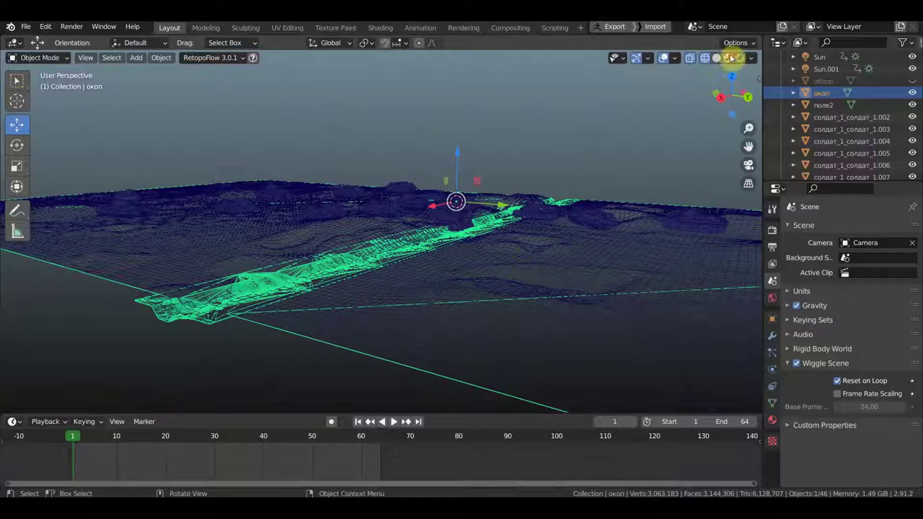
pyautogui.click(728, 57)
pyautogui.moveTo(591, 208)
pyautogui.mouseDown(button='middle')
pyautogui.moveTo(691, 215)
pyautogui.moveTo(515, 212)
pyautogui.moveTo(507, 228)
pyautogui.mouseUp(button='middle')
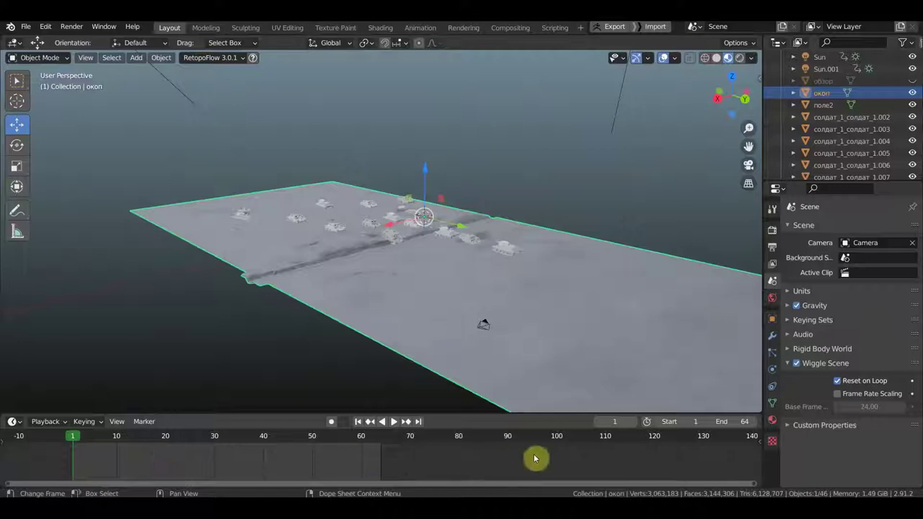
pyautogui.scroll(-1, 654, 452)
pyautogui.scroll(-2, 655, 453)
pyautogui.scroll(-2, 655, 452)
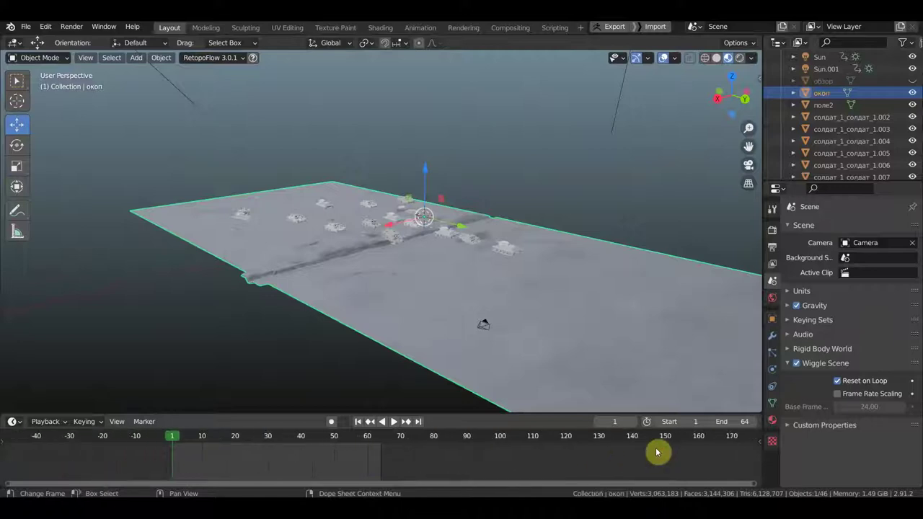
pyautogui.scroll(-2, 656, 452)
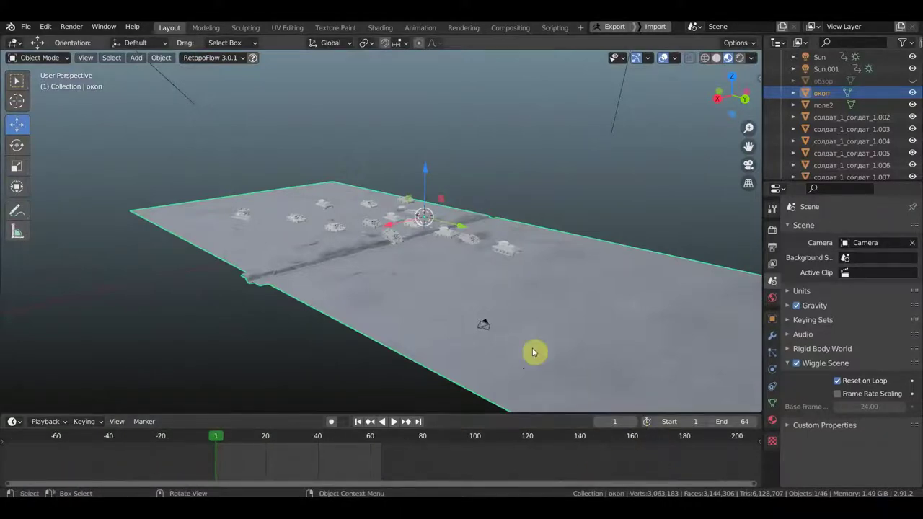
pyautogui.scroll(2, 495, 302)
pyautogui.scroll(2, 495, 302)
pyautogui.scroll(2, 495, 303)
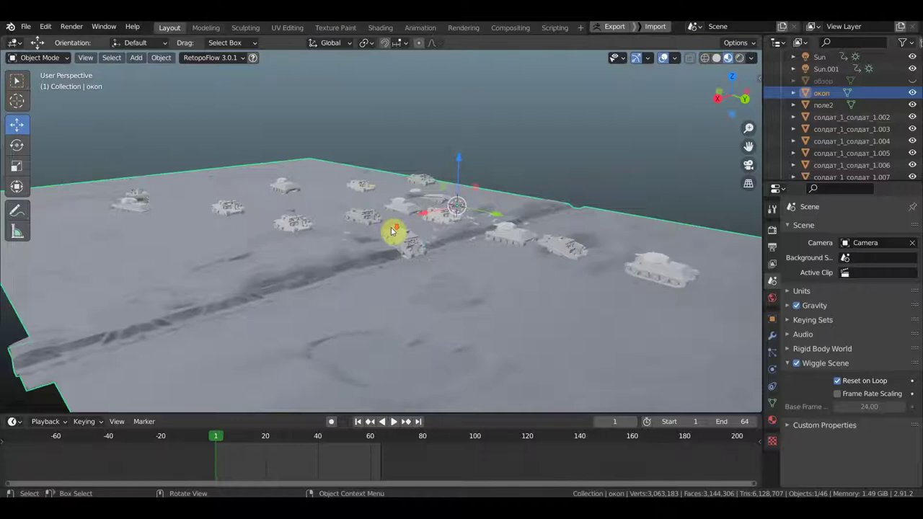
pyautogui.scroll(-2, 391, 229)
pyautogui.press('KP_0')
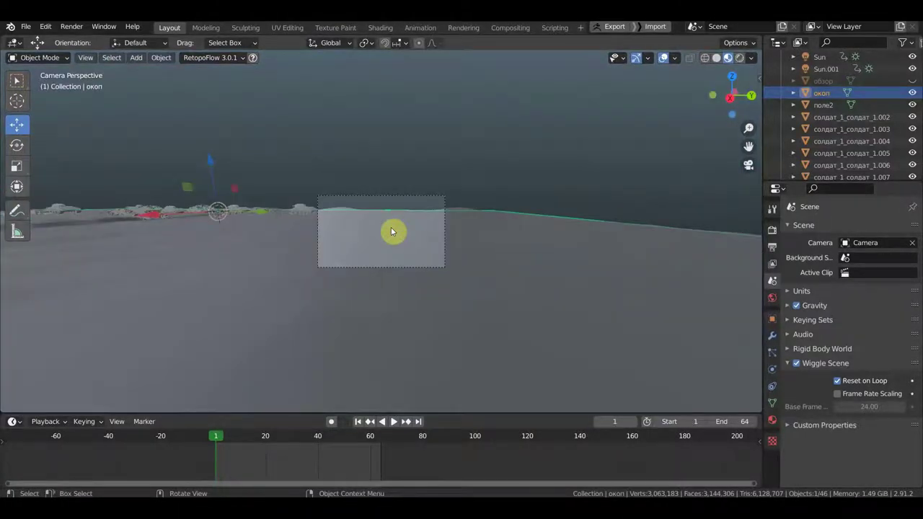
# Play the camera animation to frame 10, stop it, zoom in, and open the File menu
pyautogui.press('space')
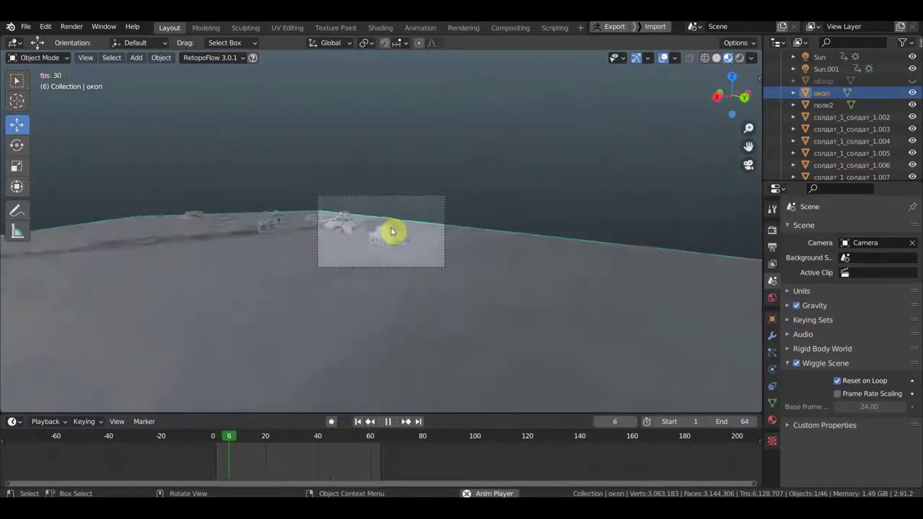
pyautogui.press('space')
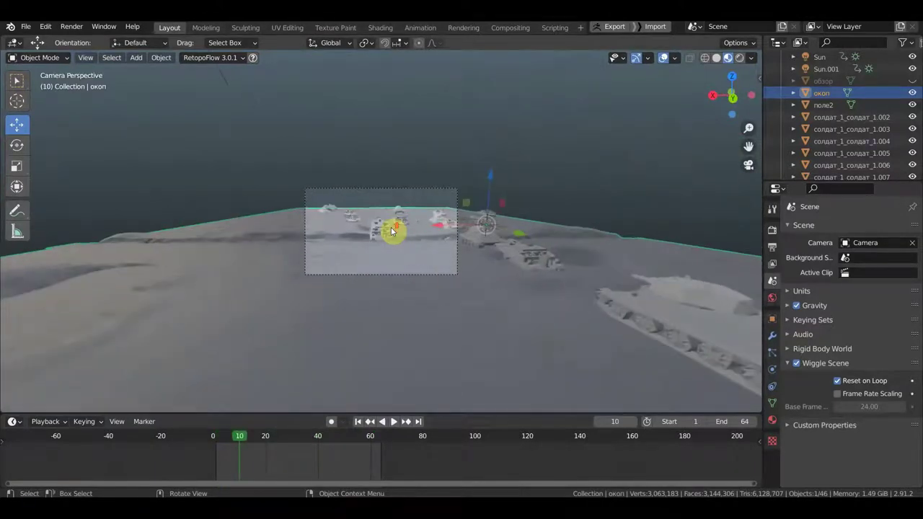
pyautogui.scroll(1, 391, 231)
pyautogui.scroll(1, 391, 231)
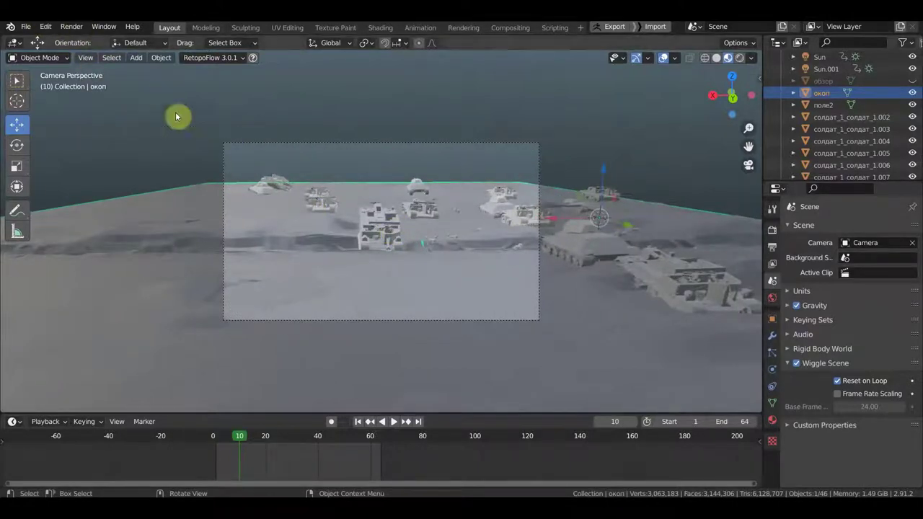
pyautogui.click(28, 26)
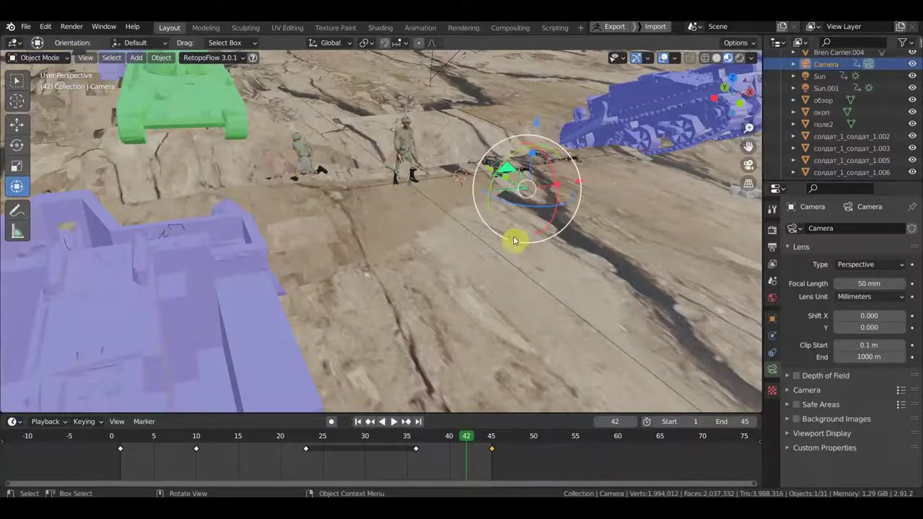
# Activate the Select Box tool and zoom toward the soldiers standing between the tanks
pyautogui.click(17, 79)
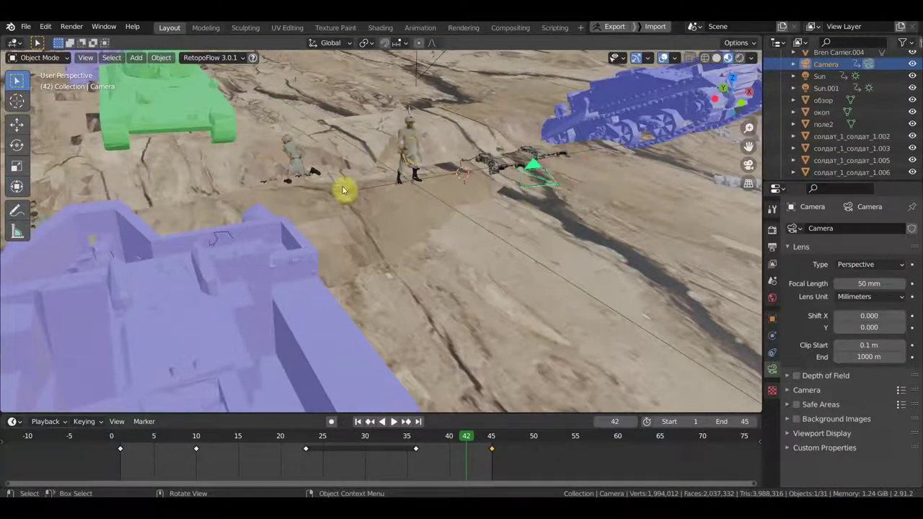
pyautogui.moveTo(517, 226)
pyautogui.mouseDown(button='middle')
pyautogui.moveTo(447, 223)
pyautogui.moveTo(445, 180)
pyautogui.mouseUp(button='middle')
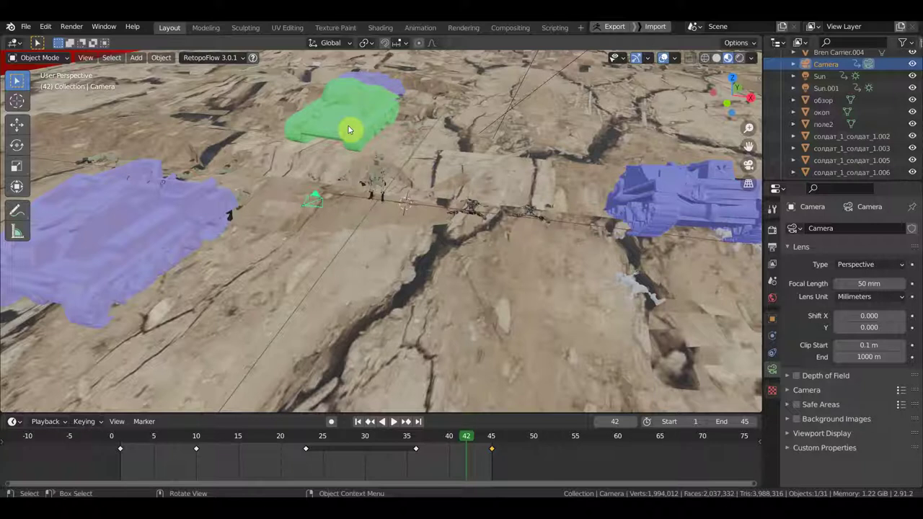
pyautogui.moveTo(324, 128)
pyautogui.mouseDown(button='middle')
pyautogui.moveTo(389, 159)
pyautogui.moveTo(402, 154)
pyautogui.moveTo(427, 223)
pyautogui.moveTo(455, 207)
pyautogui.moveTo(447, 273)
pyautogui.mouseUp(button='middle')
pyautogui.scroll(3, 408, 157)
pyautogui.scroll(3, 438, 214)
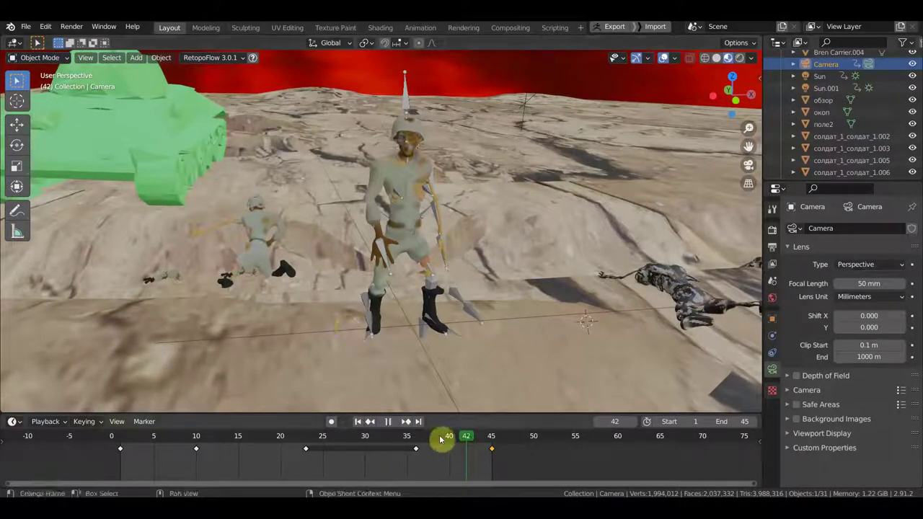
# Play and scrub the animation to frame 45, then orbit around the standing textured soldier
pyautogui.hotkey('shift', 'ctrl', 'space')
pyautogui.moveTo(344, 436)
pyautogui.mouseDown()
pyautogui.moveTo(119, 430)
pyautogui.moveTo(492, 459)
pyautogui.mouseUp()
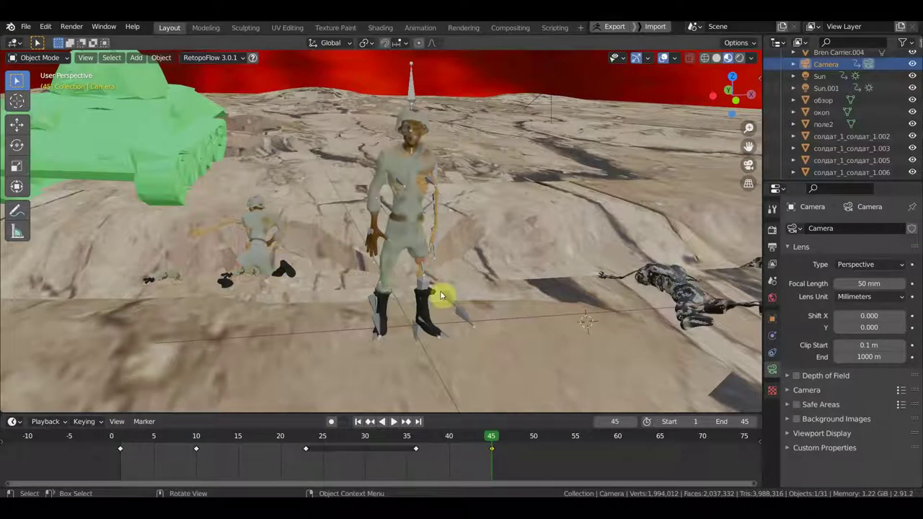
pyautogui.moveTo(540, 295); pyautogui.dragTo(471, 289, button='middle')
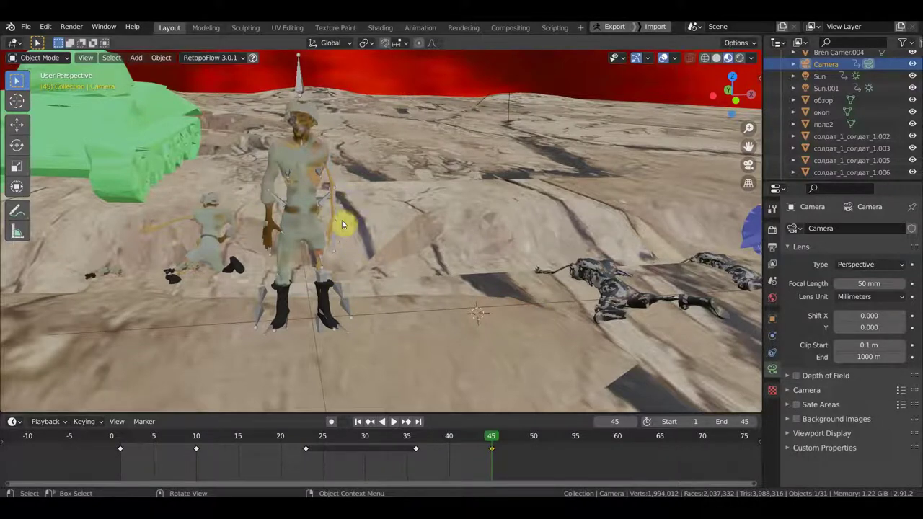
pyautogui.scroll(-2, 340, 233)
pyautogui.moveTo(339, 233)
pyautogui.mouseDown(button='middle')
pyautogui.moveTo(355, 233)
pyautogui.moveTo(351, 223)
pyautogui.mouseUp(button='middle')
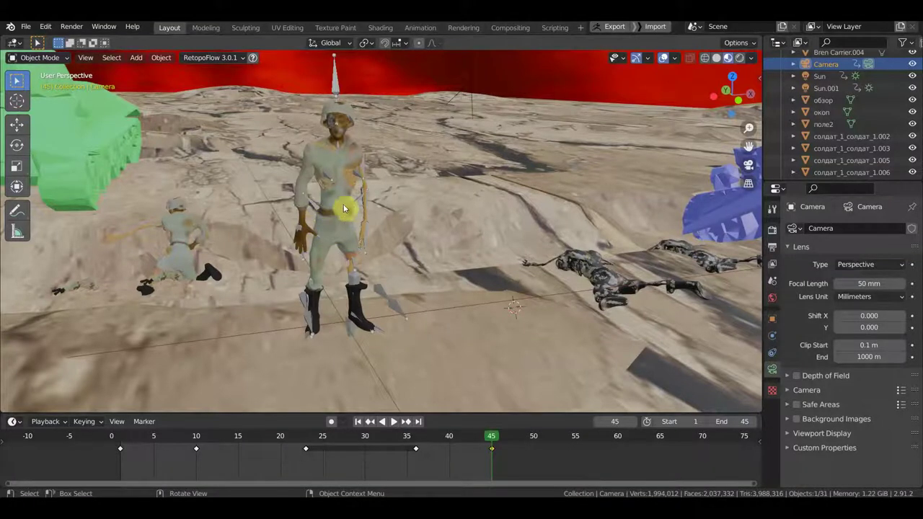
pyautogui.moveTo(337, 212)
pyautogui.mouseDown(button='middle')
pyautogui.moveTo(392, 210)
pyautogui.moveTo(382, 210)
pyautogui.mouseUp(button='middle')
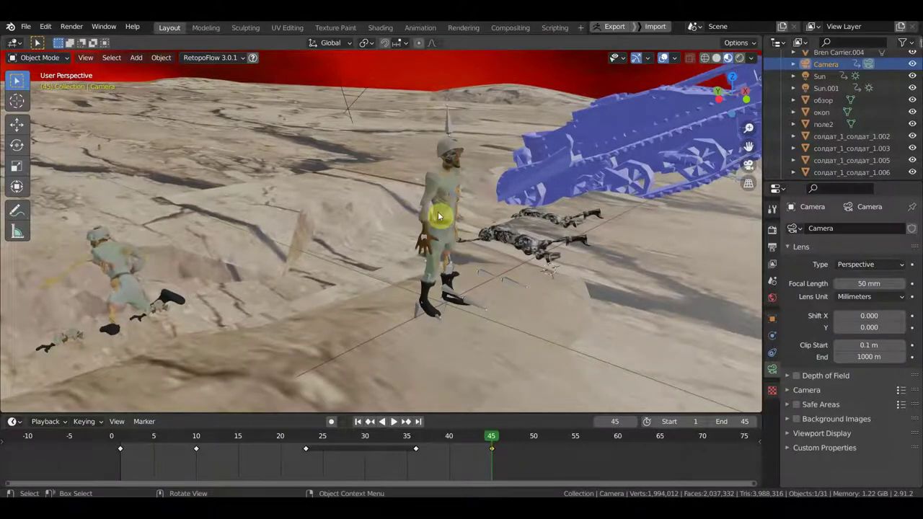
pyautogui.scroll(2, 462, 225)
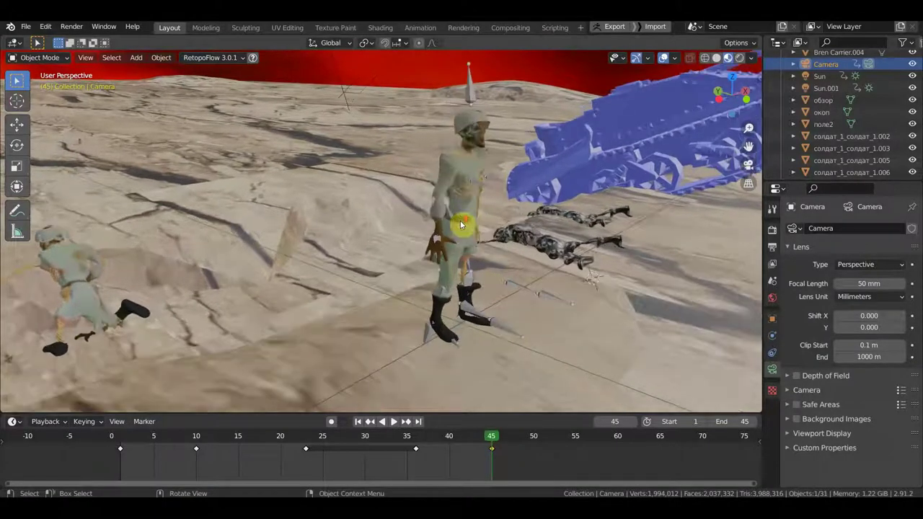
pyautogui.moveTo(462, 225); pyautogui.dragTo(433, 221, button='middle')
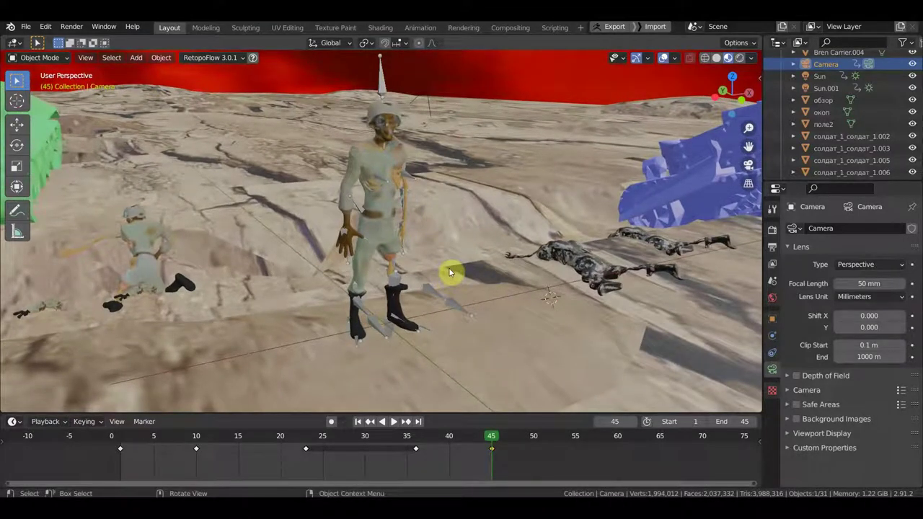
pyautogui.moveTo(449, 272); pyautogui.dragTo(466, 265, button='middle')
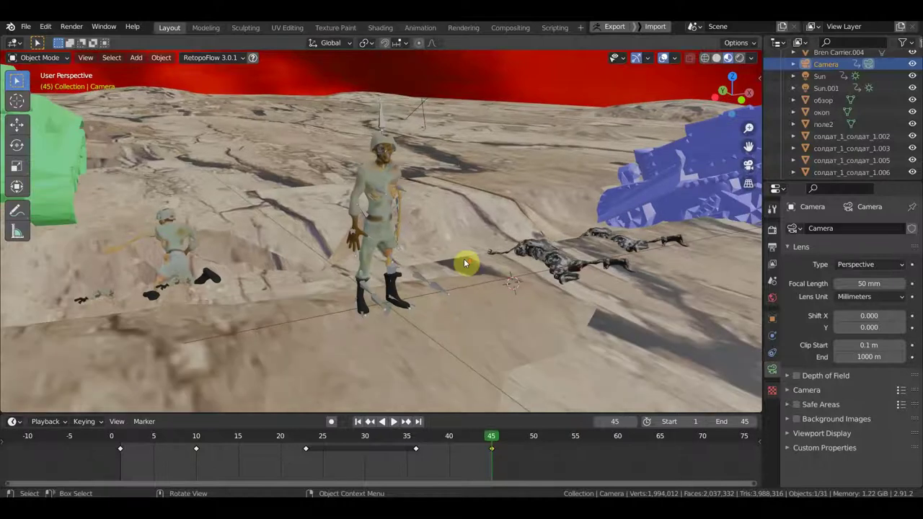
# Zoom out and orbit around the whole battlefield
pyautogui.scroll(-1, 464, 262)
pyautogui.scroll(-2, 464, 259)
pyautogui.scroll(-2, 464, 258)
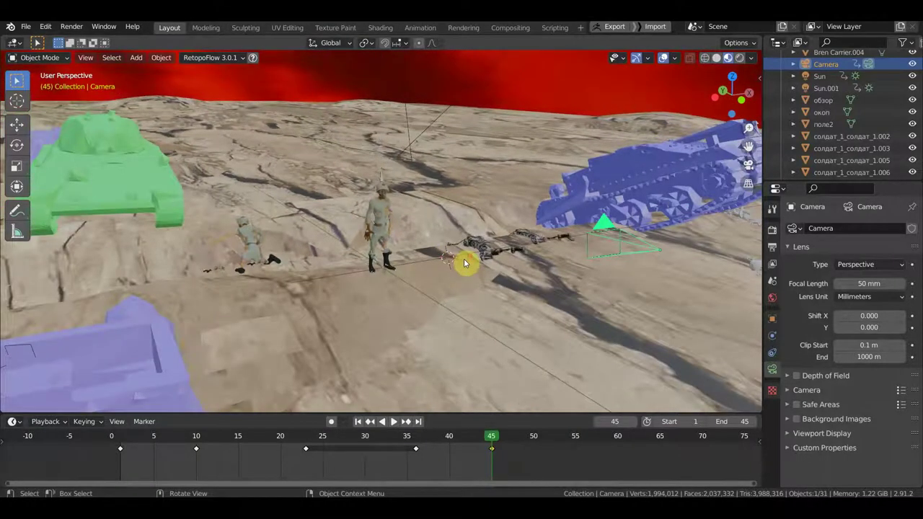
pyautogui.scroll(-2, 464, 259)
pyautogui.scroll(-2, 463, 258)
pyautogui.scroll(-1, 466, 264)
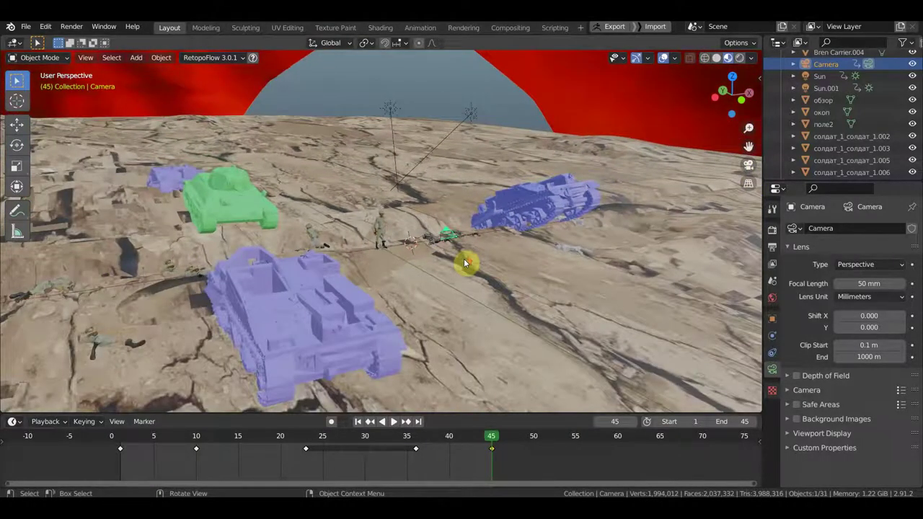
pyautogui.scroll(1, 465, 263)
pyautogui.scroll(1, 465, 263)
pyautogui.moveTo(152, 213)
pyautogui.mouseDown(button='middle')
pyautogui.moveTo(298, 212)
pyautogui.moveTo(154, 213)
pyautogui.mouseUp(button='middle')
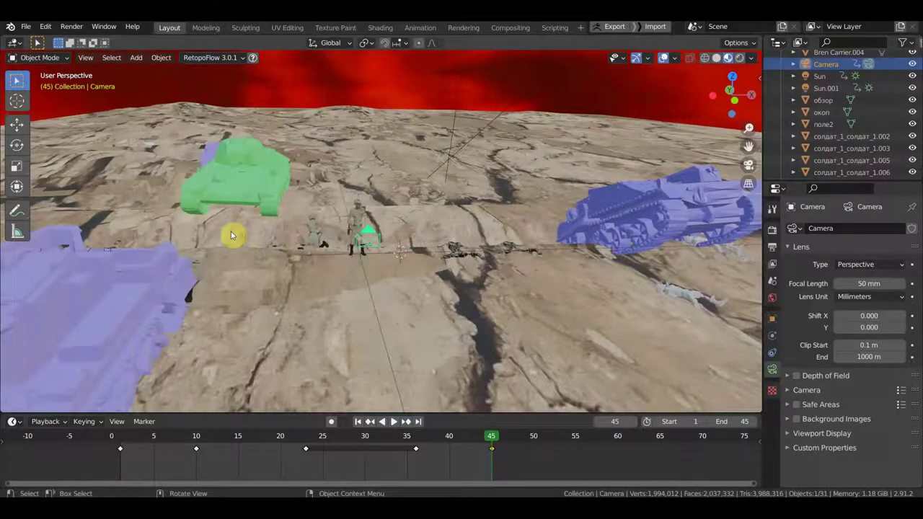
pyautogui.scroll(3, 266, 248)
pyautogui.scroll(3, 267, 248)
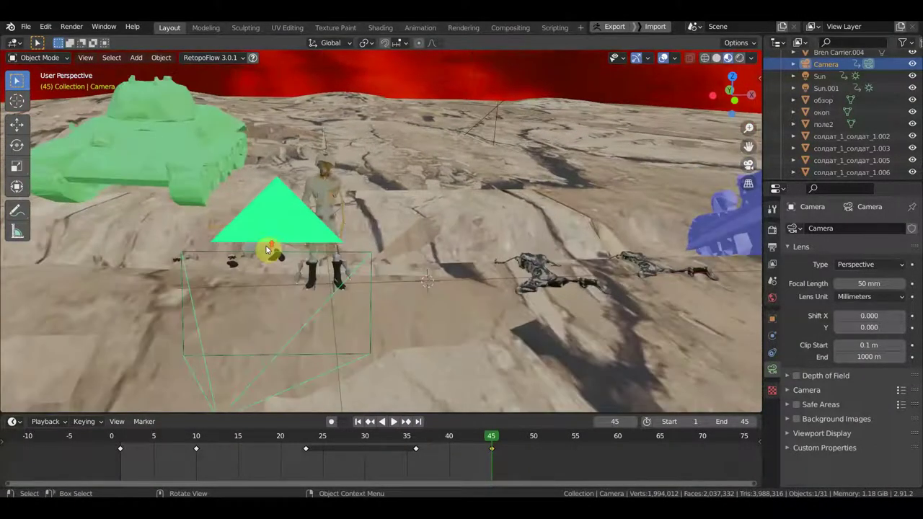
pyautogui.scroll(3, 267, 249)
# Orbit around the soldier and scene camera, then view the tanks along the trench
pyautogui.moveTo(268, 251); pyautogui.dragTo(285, 249, button='middle')
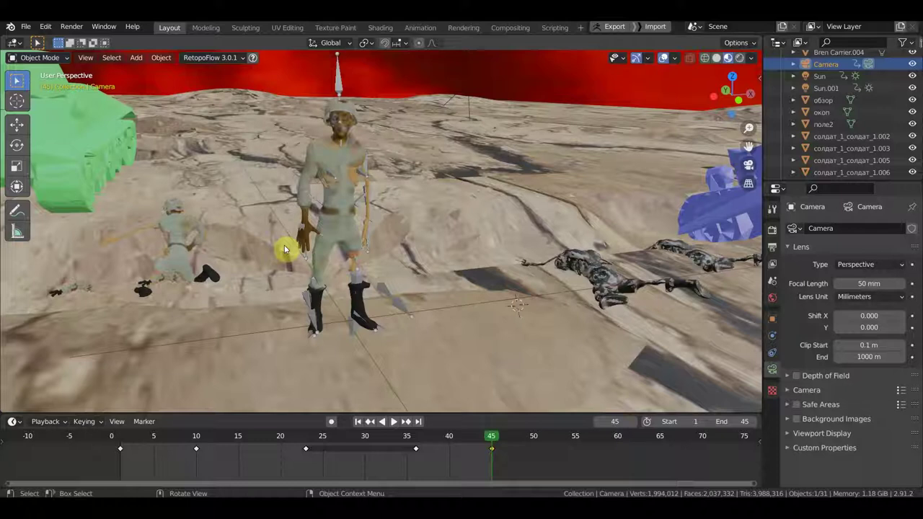
pyautogui.scroll(-2, 324, 242)
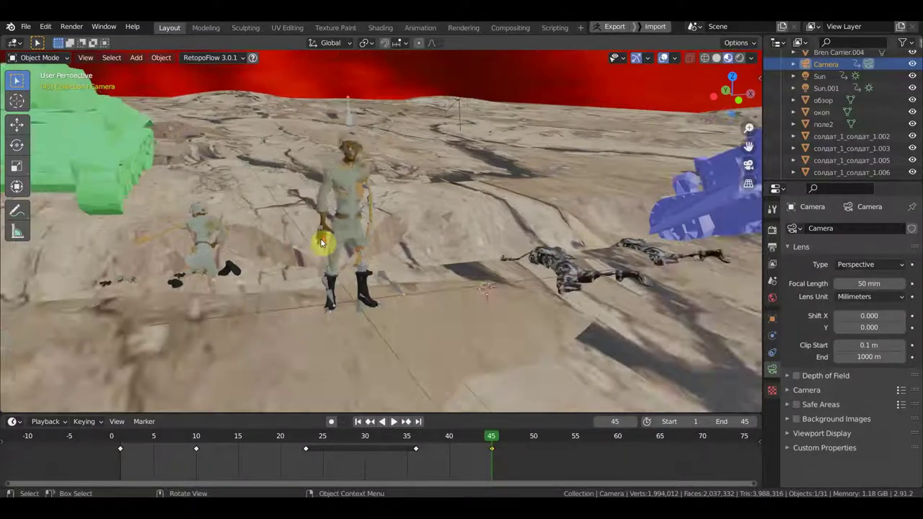
pyautogui.scroll(-4, 323, 243)
pyautogui.scroll(-2, 324, 243)
pyautogui.moveTo(323, 242)
pyautogui.mouseDown(button='middle')
pyautogui.moveTo(642, 256)
pyautogui.moveTo(632, 261)
pyautogui.moveTo(519, 264)
pyautogui.moveTo(639, 171)
pyautogui.mouseUp(button='middle')
pyautogui.scroll(-3, 639, 168)
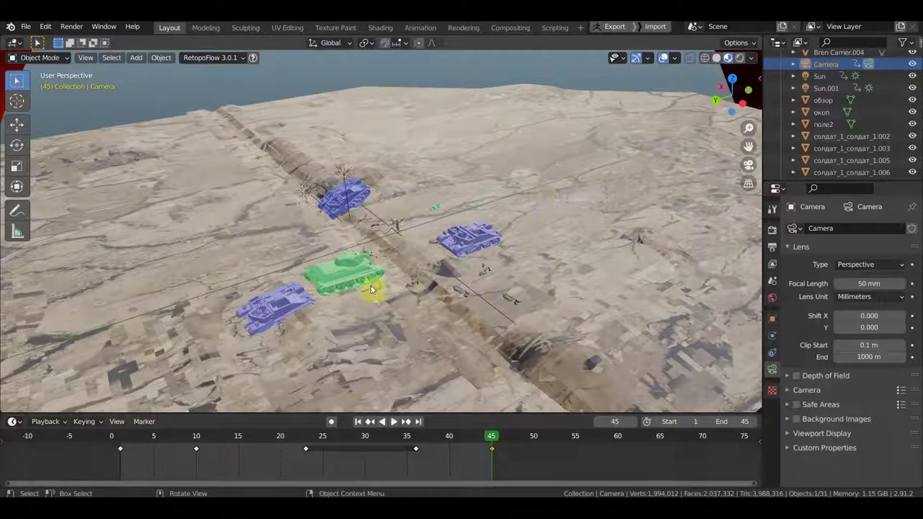
pyautogui.moveTo(408, 283)
pyautogui.mouseDown(button='middle')
pyautogui.moveTo(226, 275)
pyautogui.moveTo(288, 268)
pyautogui.moveTo(312, 243)
pyautogui.mouseUp(button='middle')
pyautogui.scroll(2, 312, 243)
pyautogui.scroll(2, 361, 238)
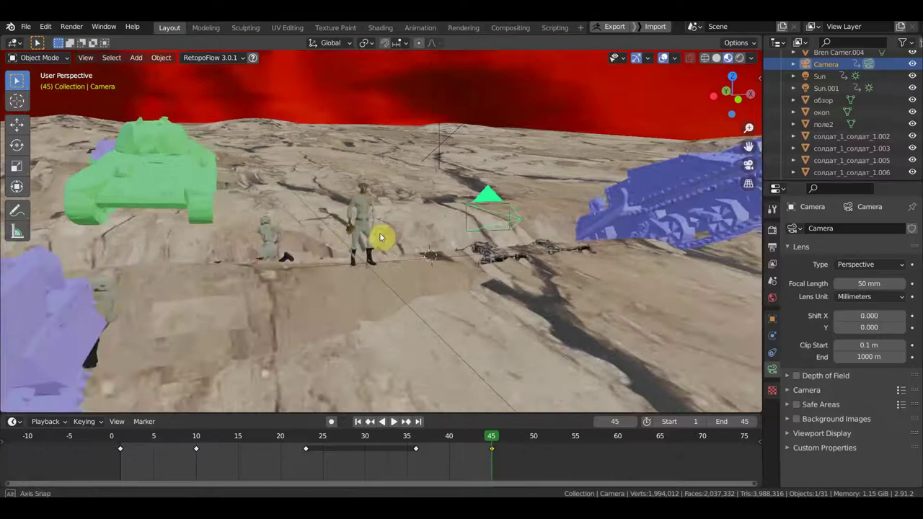
pyautogui.scroll(2, 382, 232)
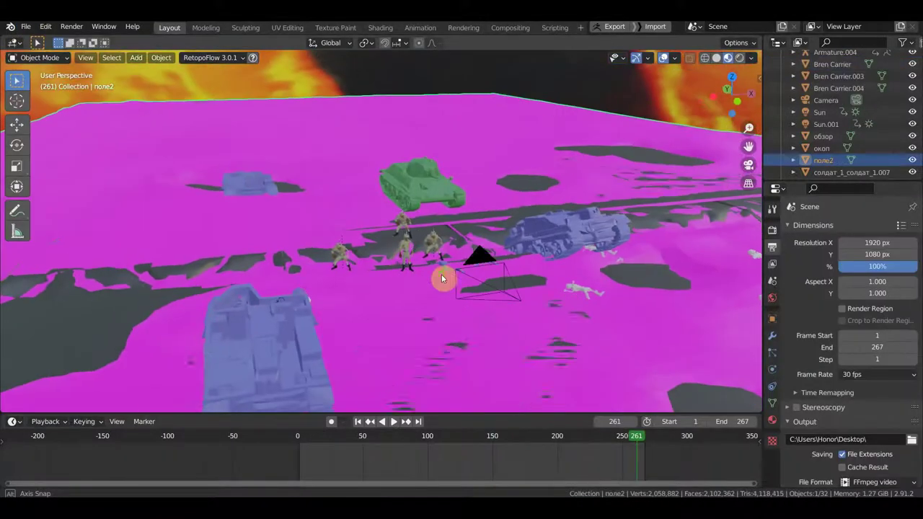
# Level the view around the soldiers and select the trench object окоп
pyautogui.scroll(3, 494, 229)
pyautogui.moveTo(503, 233); pyautogui.dragTo(505, 231, button='middle')
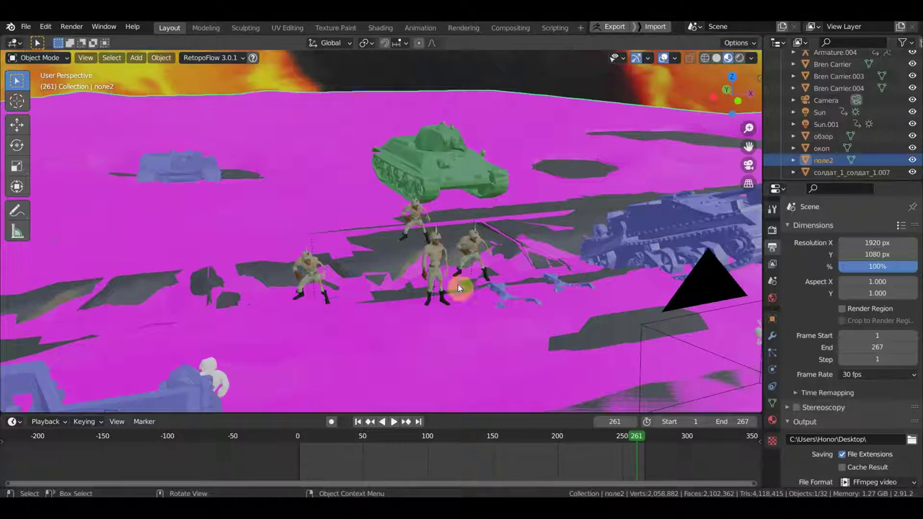
pyautogui.scroll(4, 455, 282)
pyautogui.scroll(-2, 455, 281)
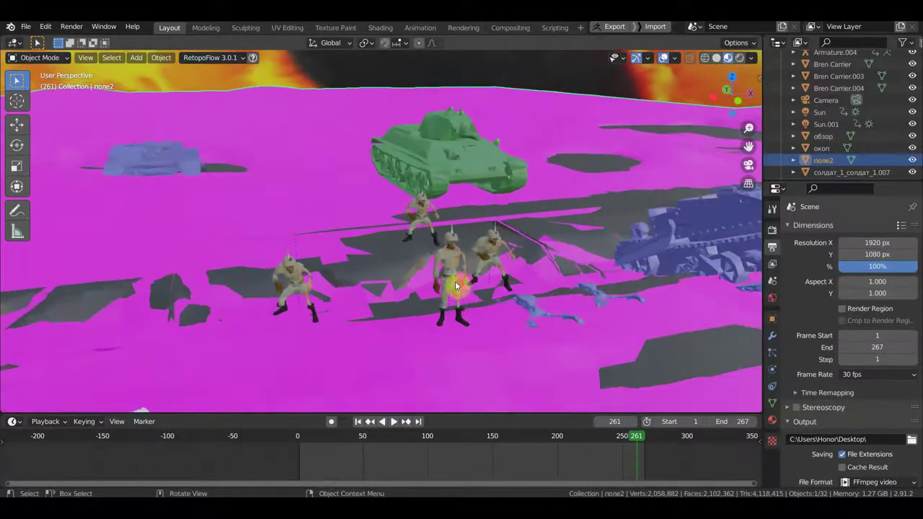
pyautogui.click(306, 196)
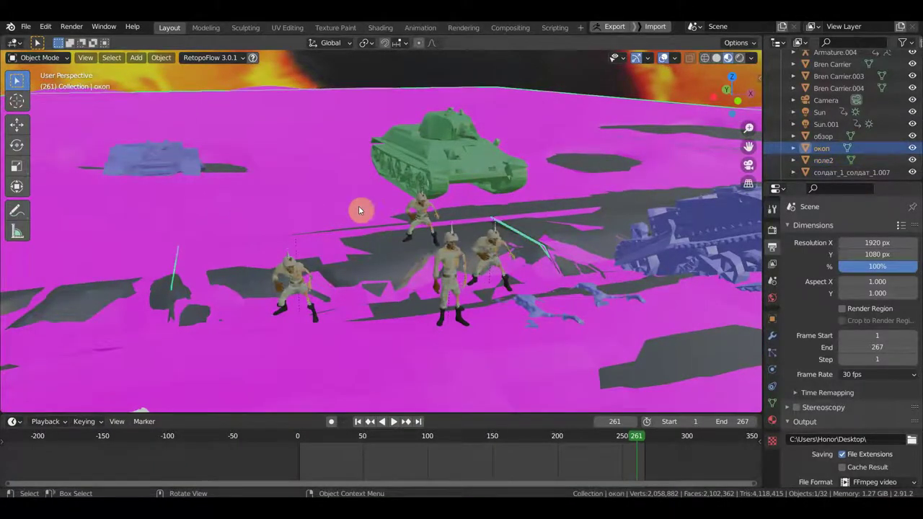
pyautogui.scroll(-3, 373, 206)
# Zoom in on the soldiers and tanks, then play the animation and stop at frame 154
pyautogui.moveTo(383, 206); pyautogui.dragTo(422, 217, button='middle')
pyautogui.scroll(2, 423, 216)
pyautogui.scroll(2, 417, 218)
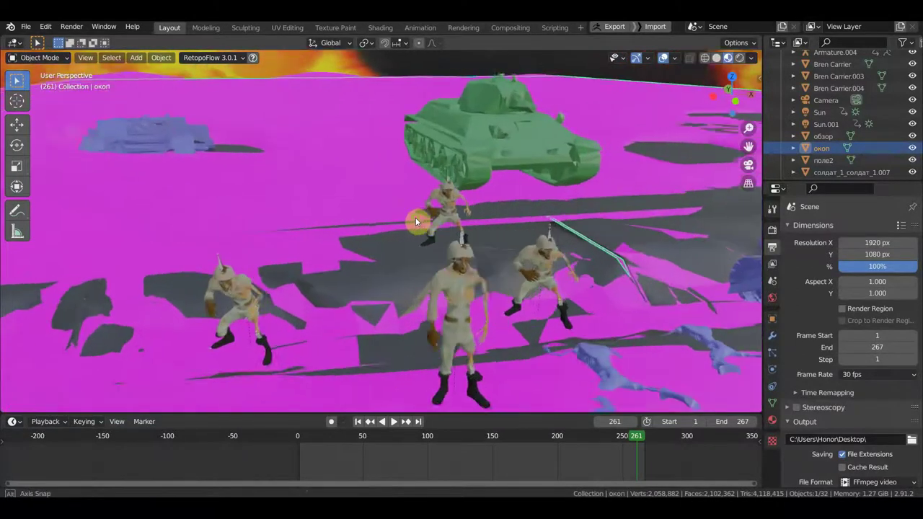
pyautogui.scroll(1, 416, 218)
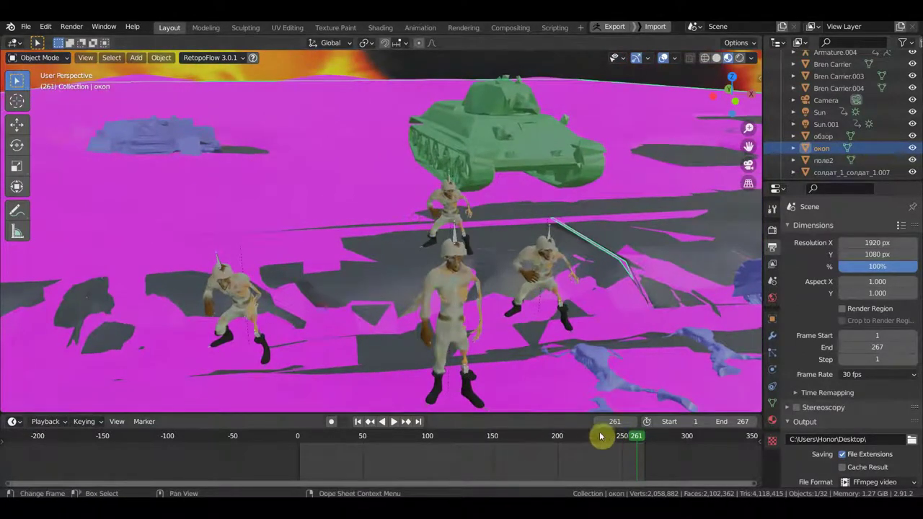
pyautogui.press('space')
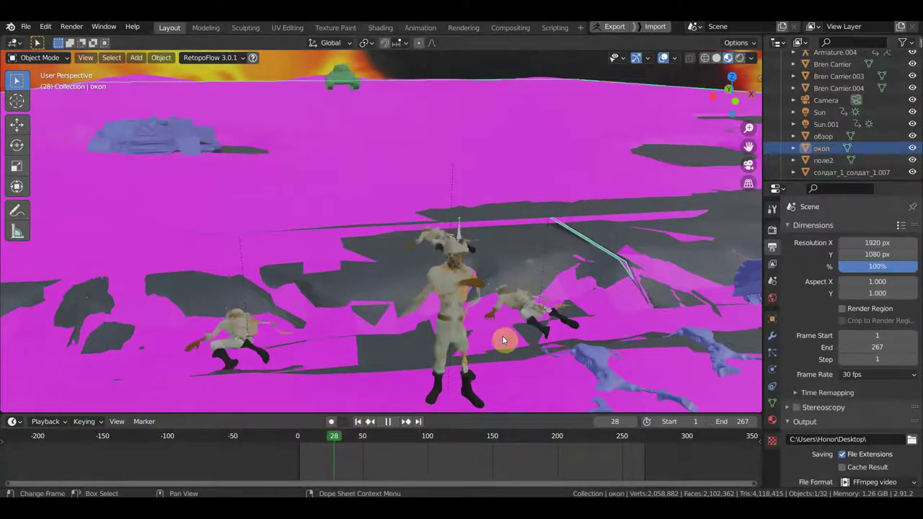
pyautogui.press('space')
# Orbit and zoom around the battlefield, bringing a tank forward and tilting the trench diagonally
pyautogui.moveTo(527, 333); pyautogui.dragTo(504, 334, button='middle')
pyautogui.moveTo(443, 336)
pyautogui.mouseDown(button='middle')
pyautogui.moveTo(385, 330)
pyautogui.moveTo(427, 306)
pyautogui.moveTo(686, 313)
pyautogui.mouseUp(button='middle')
pyautogui.scroll(-2, 426, 307)
pyautogui.scroll(-1, 433, 305)
pyautogui.scroll(-1, 439, 307)
pyautogui.scroll(3, 451, 296)
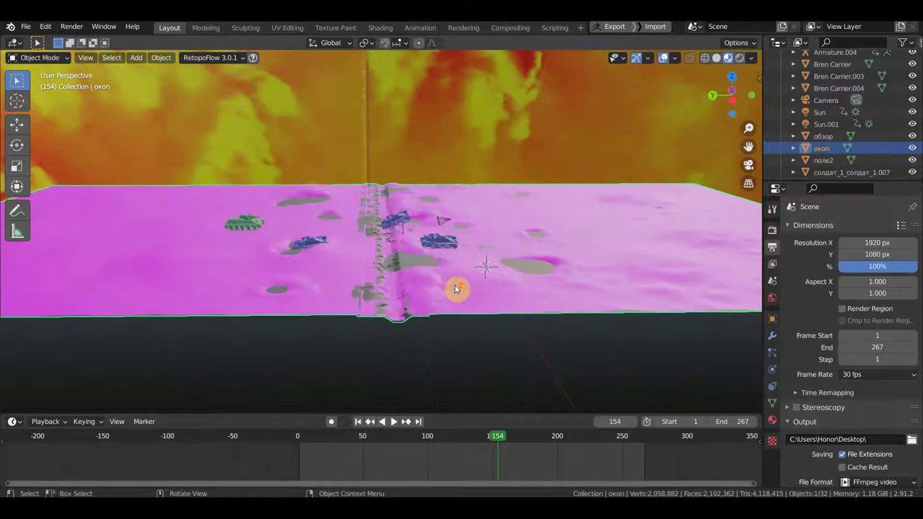
pyautogui.scroll(2, 456, 289)
pyautogui.moveTo(450, 288)
pyautogui.mouseDown(button='middle')
pyautogui.moveTo(433, 288)
pyautogui.moveTo(445, 224)
pyautogui.mouseUp(button='middle')
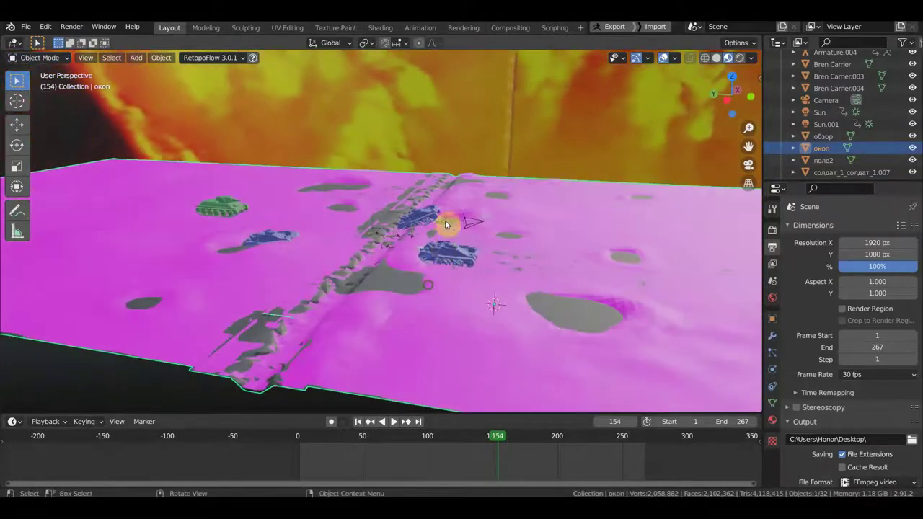
pyautogui.scroll(-2, 281, 134)
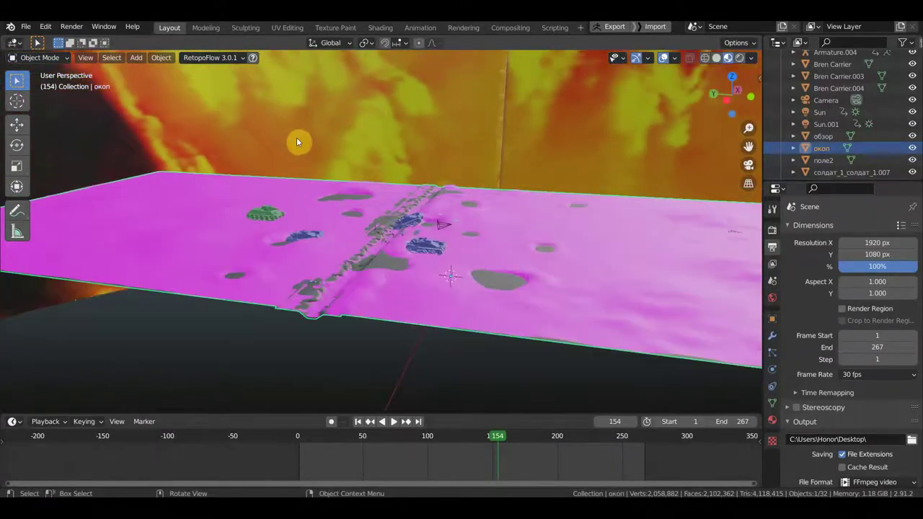
pyautogui.scroll(-2, 296, 137)
pyautogui.scroll(-2, 304, 149)
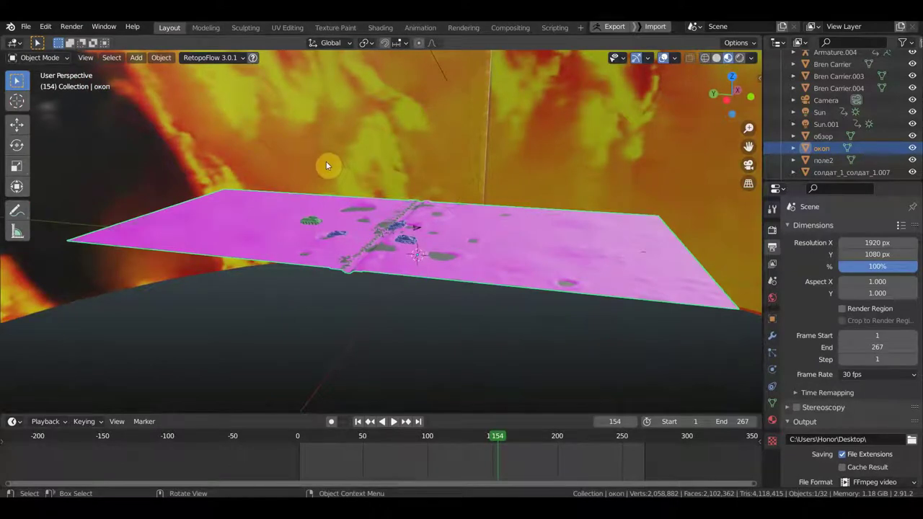
pyautogui.scroll(1, 345, 189)
pyautogui.scroll(2, 347, 217)
pyautogui.scroll(2, 347, 235)
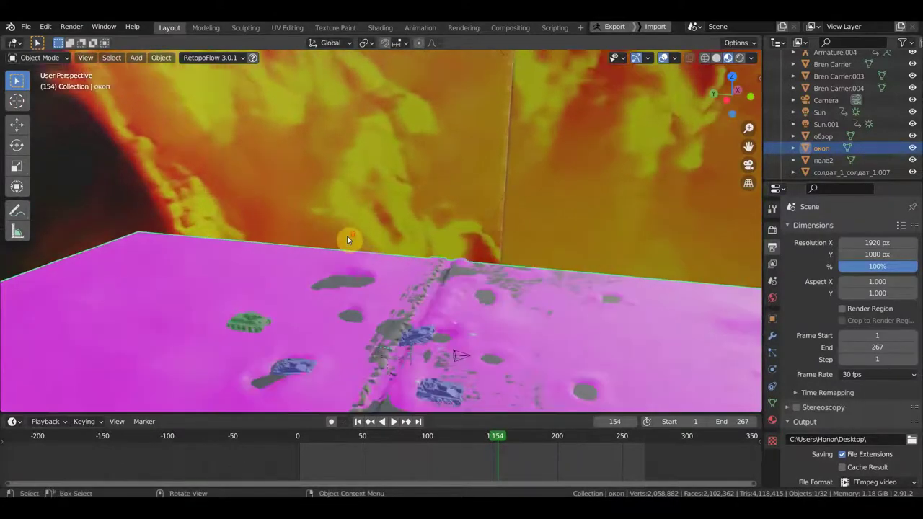
pyautogui.scroll(2, 346, 235)
pyautogui.keyDown('shift'); pyautogui.moveTo(348, 234); pyautogui.dragTo(345, 195, button='middle'); pyautogui.keyUp('shift')
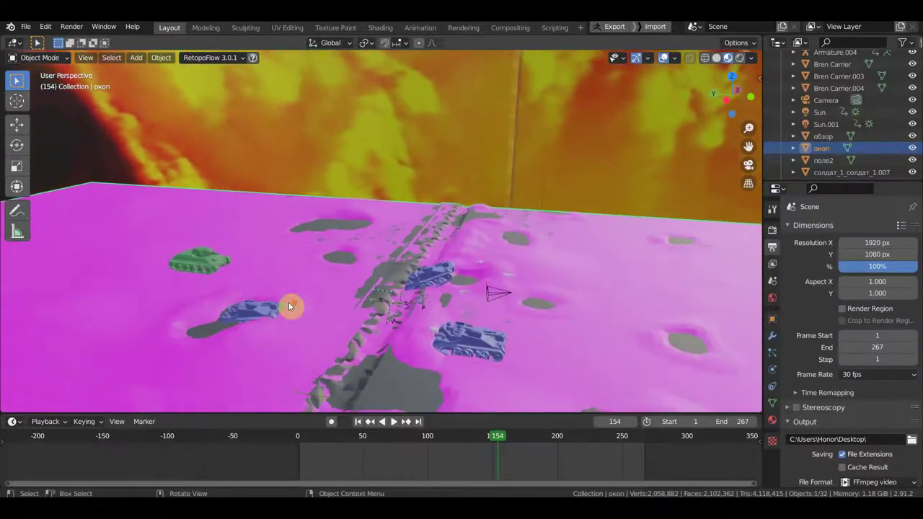
pyautogui.scroll(3, 289, 306)
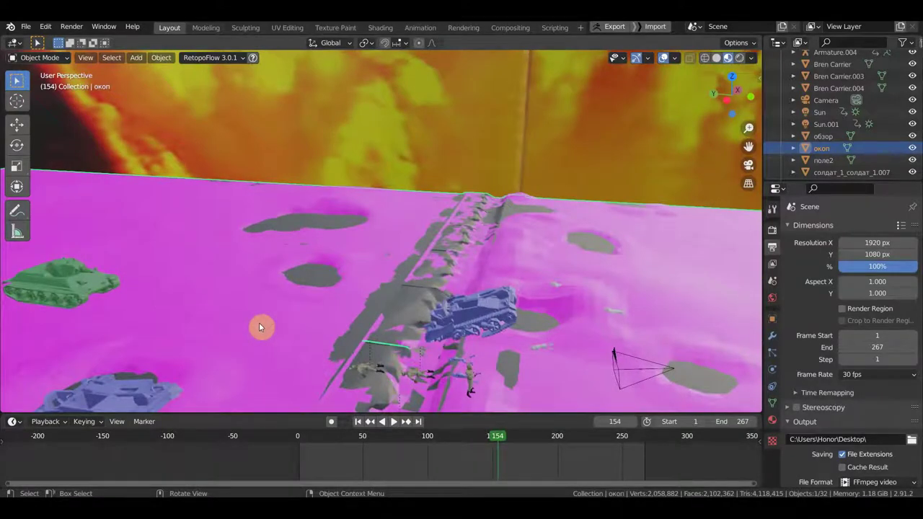
# Orbit to a low view across the trench toward the fallen soldiers and tanks
pyautogui.moveTo(260, 327)
pyautogui.mouseDown(button='middle')
pyautogui.moveTo(130, 304)
pyautogui.moveTo(239, 305)
pyautogui.mouseUp(button='middle')
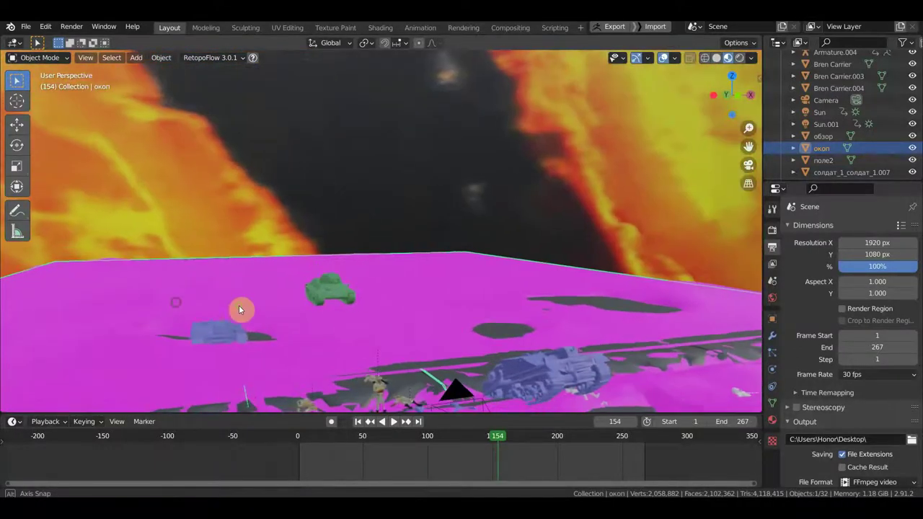
pyautogui.keyDown('ctrl'); pyautogui.moveTo(342, 329); pyautogui.dragTo(328, 228, button='middle'); pyautogui.keyUp('ctrl')
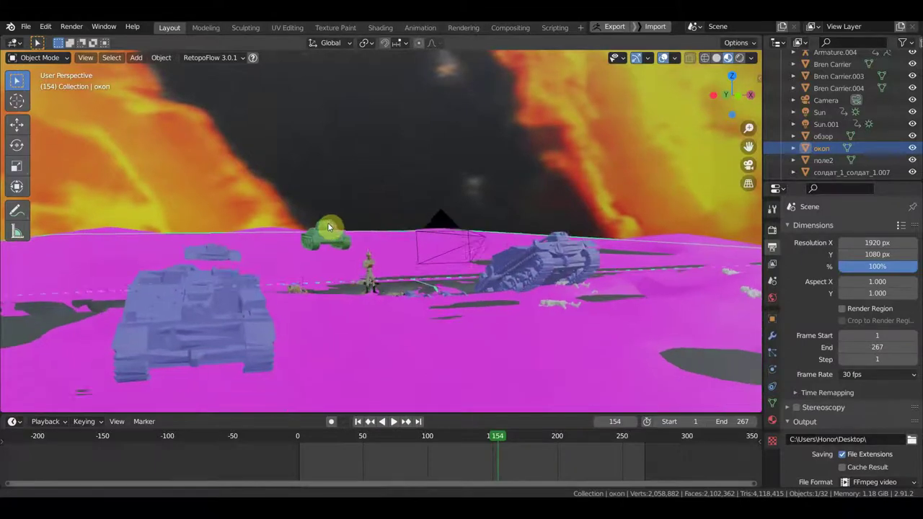
pyautogui.scroll(3, 352, 257)
pyautogui.scroll(2, 356, 258)
pyautogui.moveTo(357, 255); pyautogui.dragTo(356, 255, button='middle')
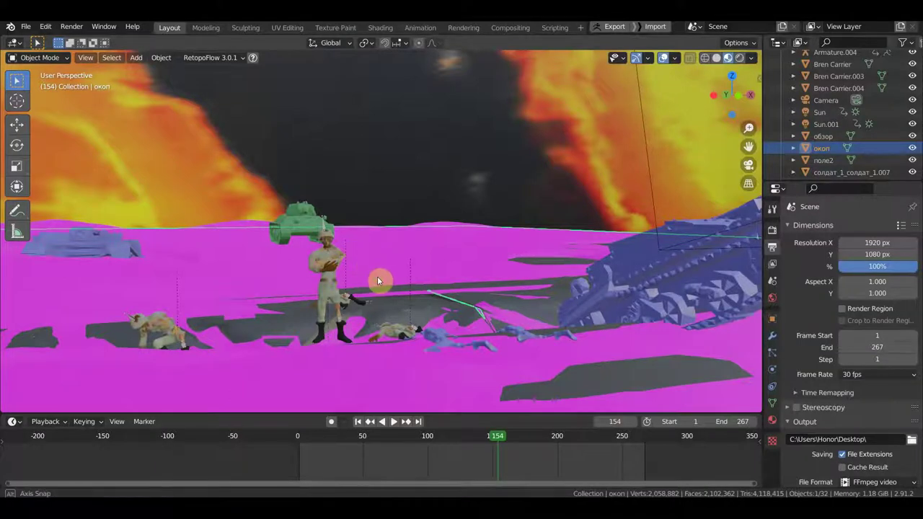
pyautogui.moveTo(377, 278); pyautogui.dragTo(390, 282, button='middle')
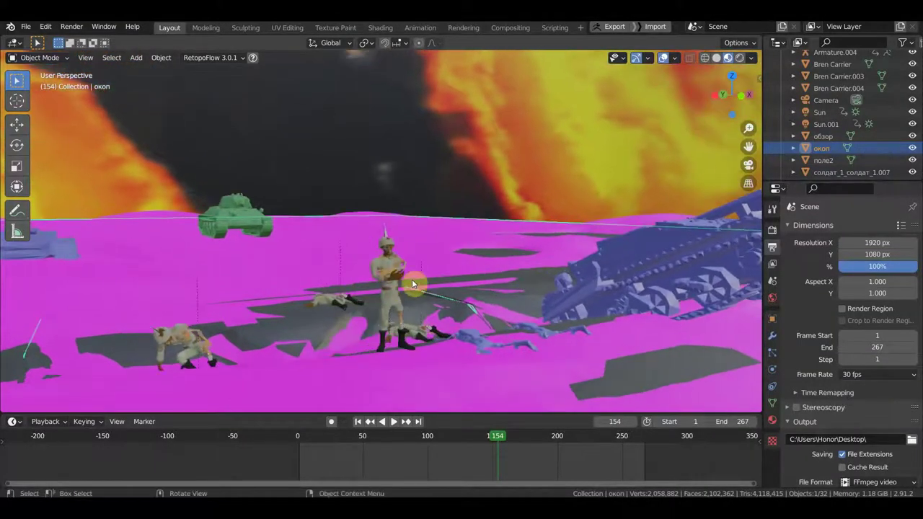
pyautogui.moveTo(422, 287)
pyautogui.mouseDown(button='middle')
pyautogui.moveTo(637, 305)
pyautogui.moveTo(670, 299)
pyautogui.mouseUp(button='middle')
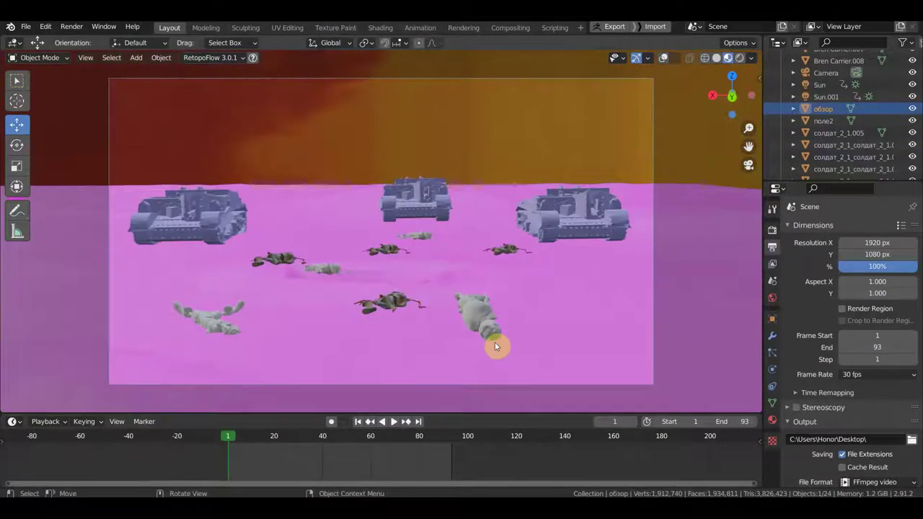
pyautogui.scroll(2, 496, 347)
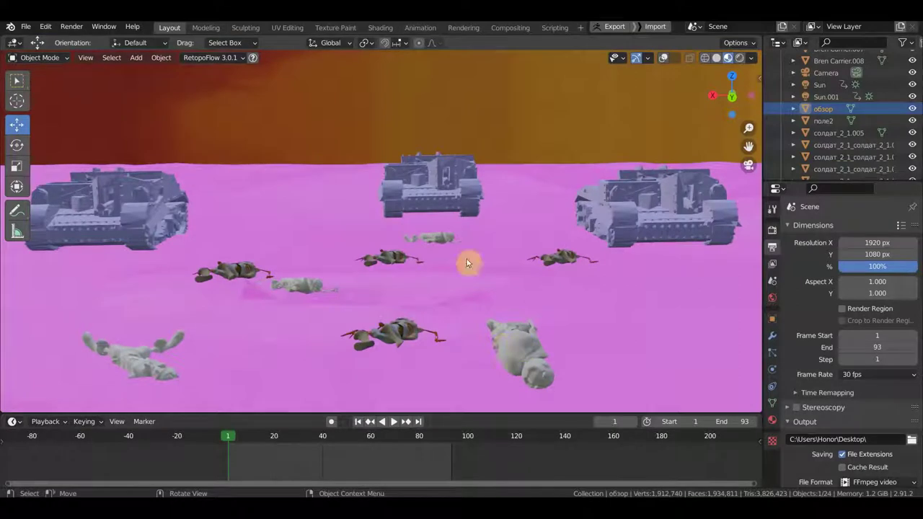
# Orbit and zoom around the three tanks and fallen soldiers to view them from several angles
pyautogui.moveTo(399, 290)
pyautogui.mouseDown(button='middle')
pyautogui.moveTo(478, 300)
pyautogui.moveTo(377, 296)
pyautogui.mouseUp(button='middle')
pyautogui.scroll(3, 377, 296)
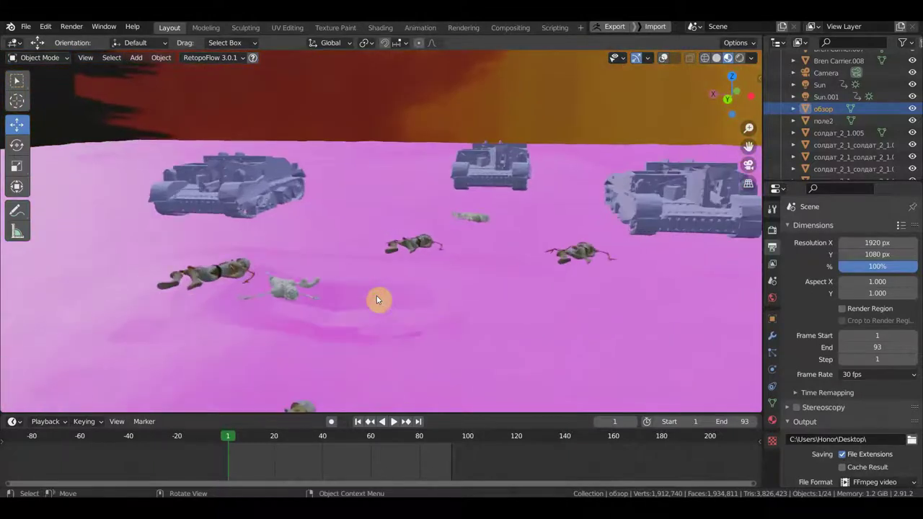
pyautogui.scroll(2, 376, 298)
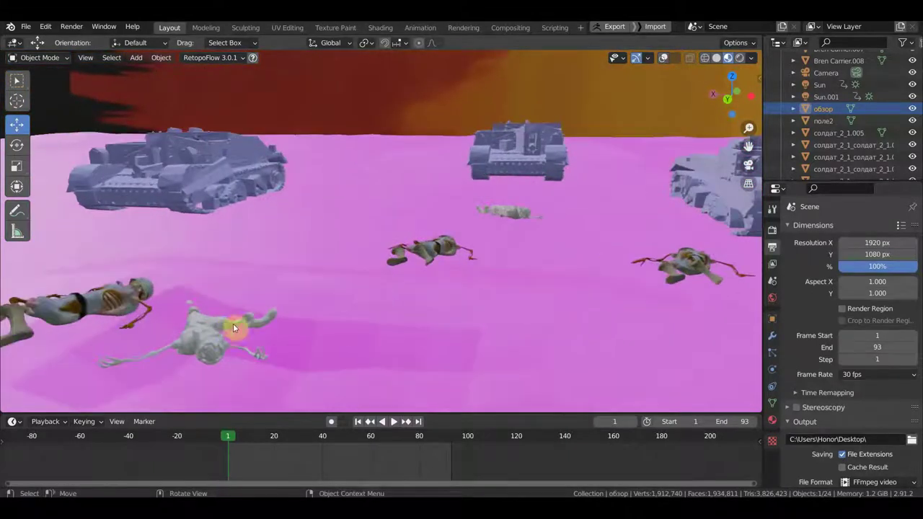
pyautogui.scroll(-1, 274, 324)
pyautogui.moveTo(276, 324)
pyautogui.mouseDown(button='middle')
pyautogui.moveTo(412, 323)
pyautogui.moveTo(347, 324)
pyautogui.mouseUp(button='middle')
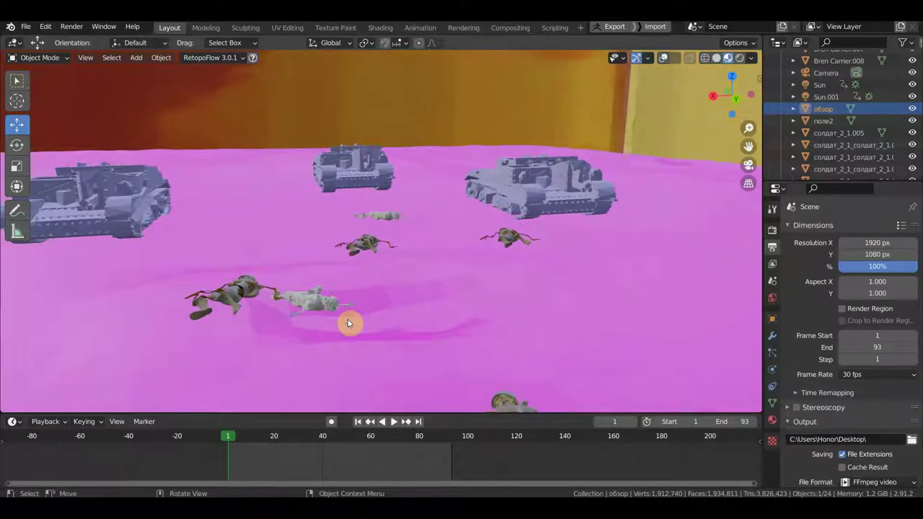
pyautogui.moveTo(392, 325)
pyautogui.mouseDown(button='middle')
pyautogui.moveTo(312, 327)
pyautogui.moveTo(466, 318)
pyautogui.mouseUp(button='middle')
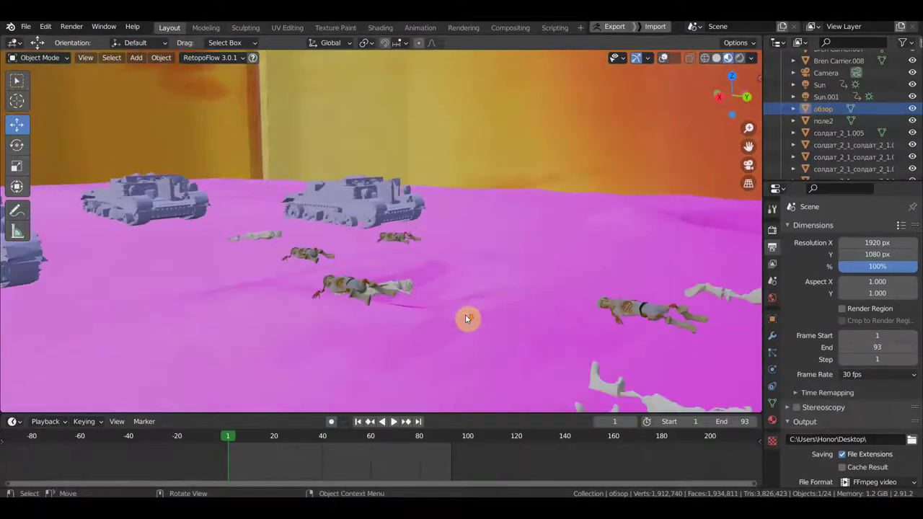
pyautogui.scroll(-2, 465, 318)
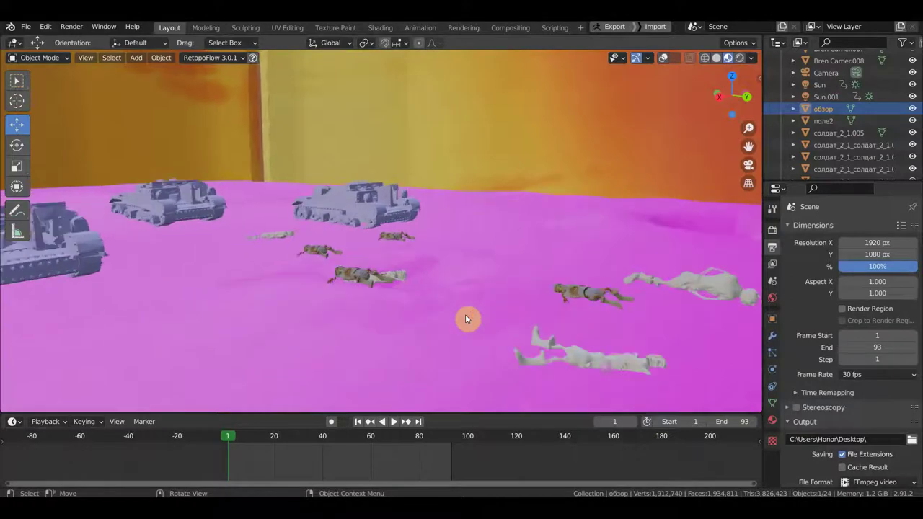
pyautogui.moveTo(497, 314); pyautogui.dragTo(447, 314, button='middle')
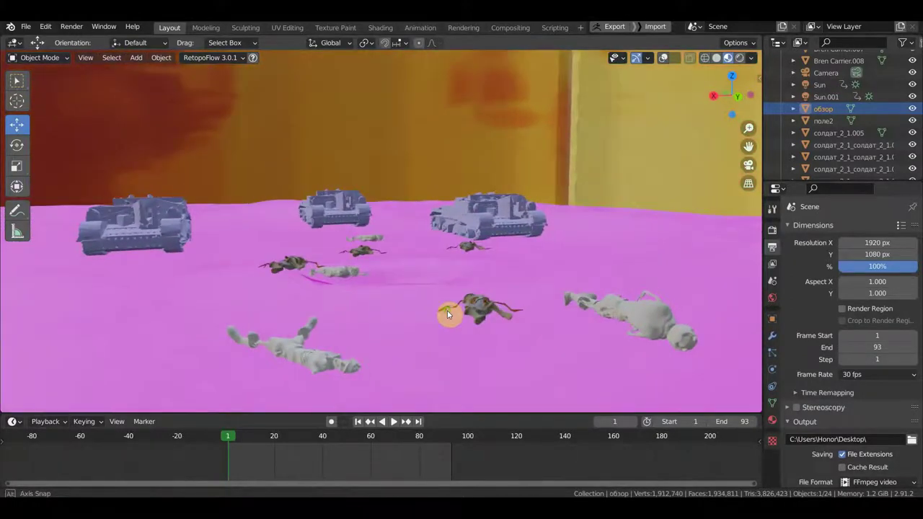
pyautogui.scroll(2, 447, 314)
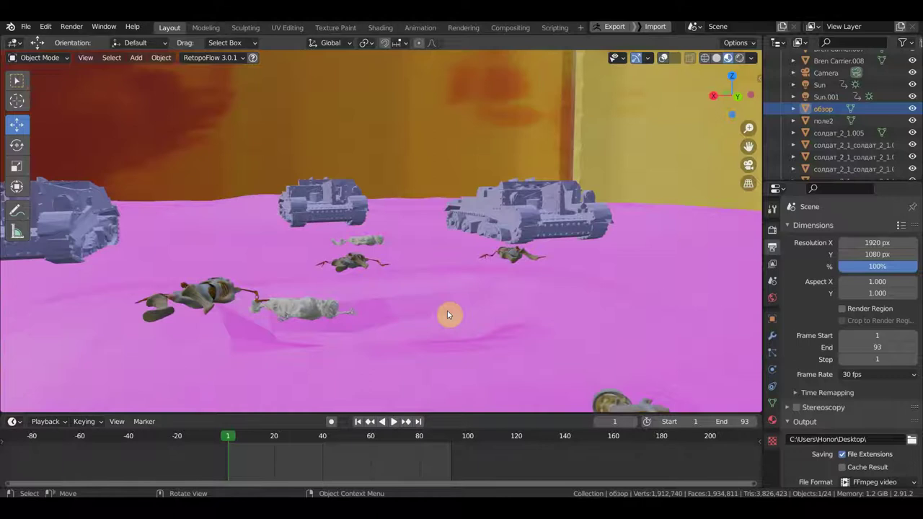
pyautogui.moveTo(447, 315); pyautogui.dragTo(470, 312, button='middle')
pyautogui.scroll(-2, 469, 312)
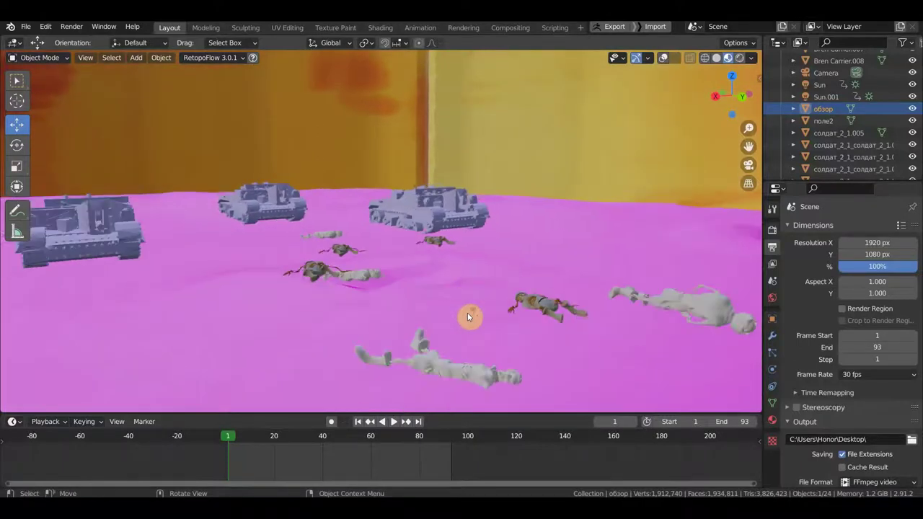
pyautogui.scroll(-2, 468, 318)
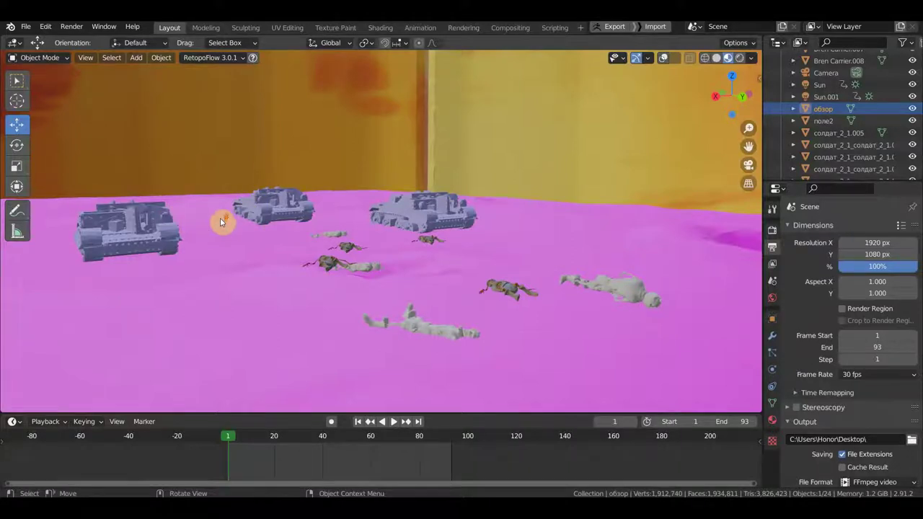
pyautogui.scroll(2, 220, 222)
pyautogui.scroll(1, 220, 222)
pyautogui.scroll(1, 220, 223)
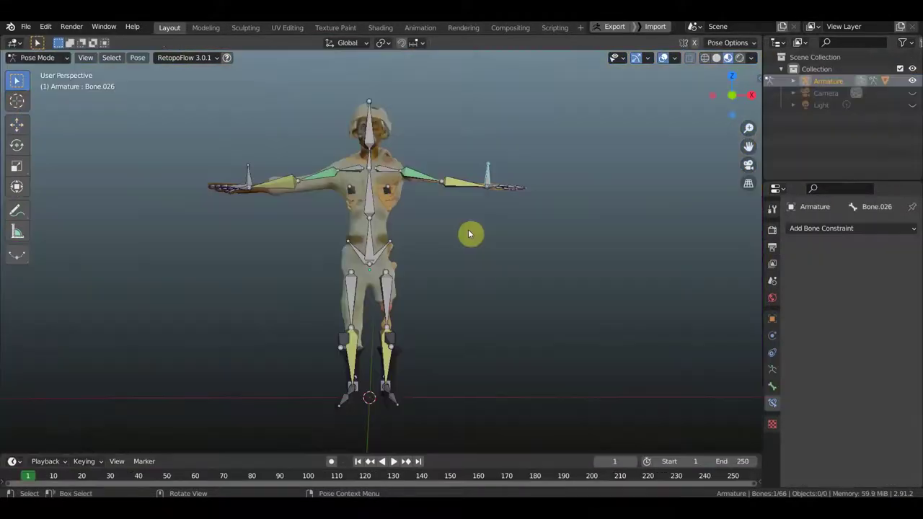
pyautogui.moveTo(468, 230); pyautogui.dragTo(460, 232, button='middle')
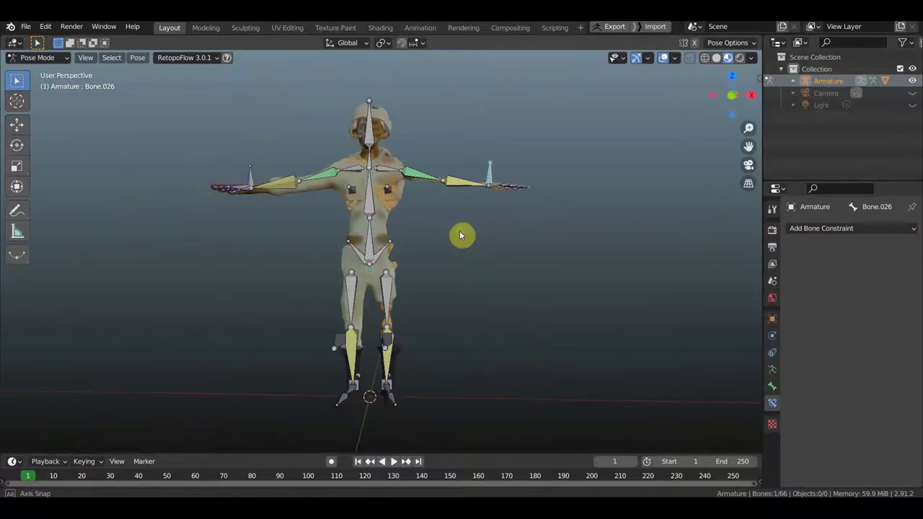
# Hide the overlays to inspect the soldier model from several angles, then show them again
pyautogui.click(663, 58)
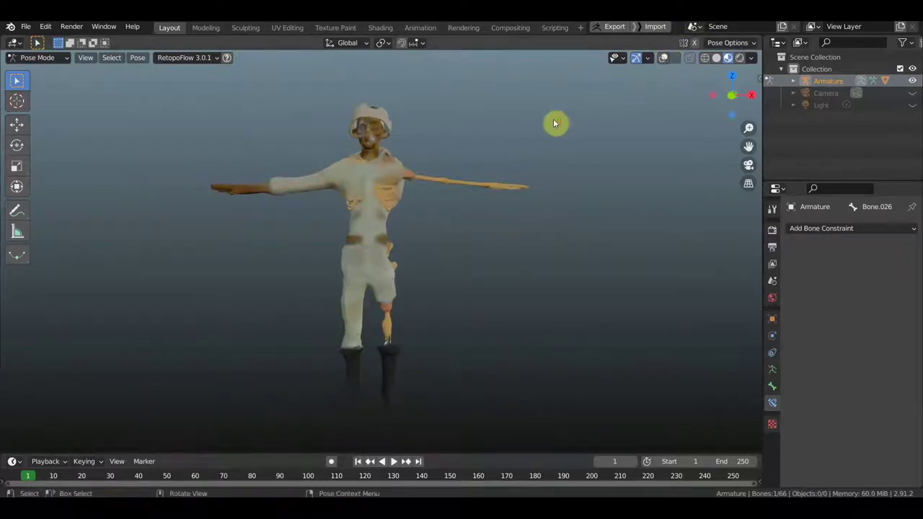
pyautogui.scroll(3, 563, 120)
pyautogui.moveTo(431, 188)
pyautogui.mouseDown(button='middle')
pyautogui.moveTo(488, 196)
pyautogui.moveTo(489, 255)
pyautogui.moveTo(420, 254)
pyautogui.moveTo(469, 307)
pyautogui.moveTo(412, 267)
pyautogui.mouseUp(button='middle')
pyautogui.scroll(2, 421, 254)
pyautogui.scroll(3, 423, 255)
pyautogui.scroll(-2, 445, 264)
pyautogui.scroll(-4, 442, 259)
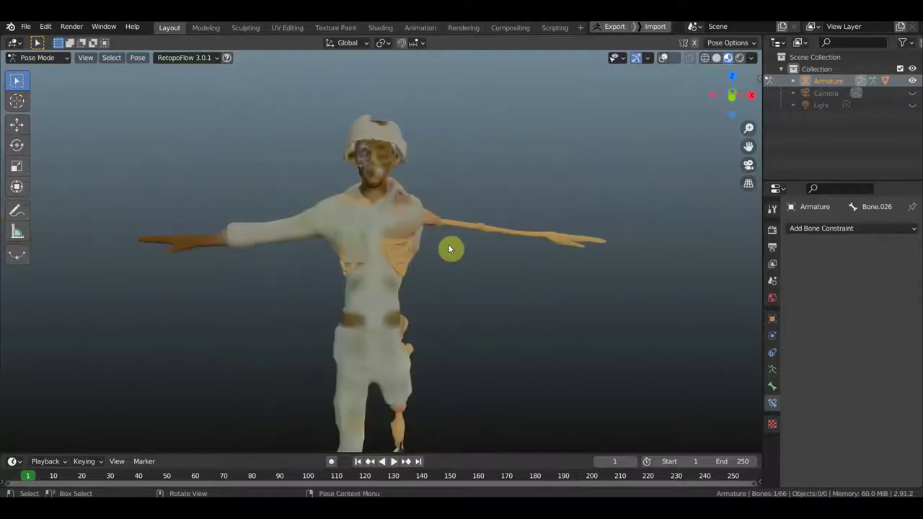
pyautogui.moveTo(371, 202)
pyautogui.mouseDown(button='middle')
pyautogui.moveTo(311, 200)
pyautogui.moveTo(274, 227)
pyautogui.moveTo(295, 233)
pyautogui.moveTo(366, 214)
pyautogui.mouseUp(button='middle')
pyautogui.scroll(5, 464, 303)
pyautogui.scroll(1, 448, 311)
pyautogui.scroll(-2, 448, 311)
pyautogui.scroll(-2, 533, 339)
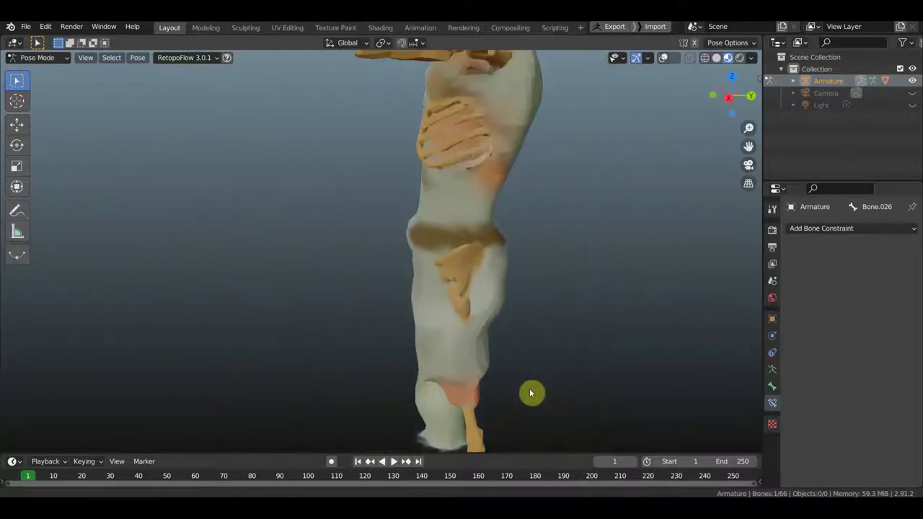
pyautogui.scroll(-2, 530, 375)
pyautogui.scroll(-3, 526, 323)
pyautogui.moveTo(583, 293)
pyautogui.mouseDown(button='middle')
pyautogui.moveTo(628, 288)
pyautogui.moveTo(629, 279)
pyautogui.mouseUp(button='middle')
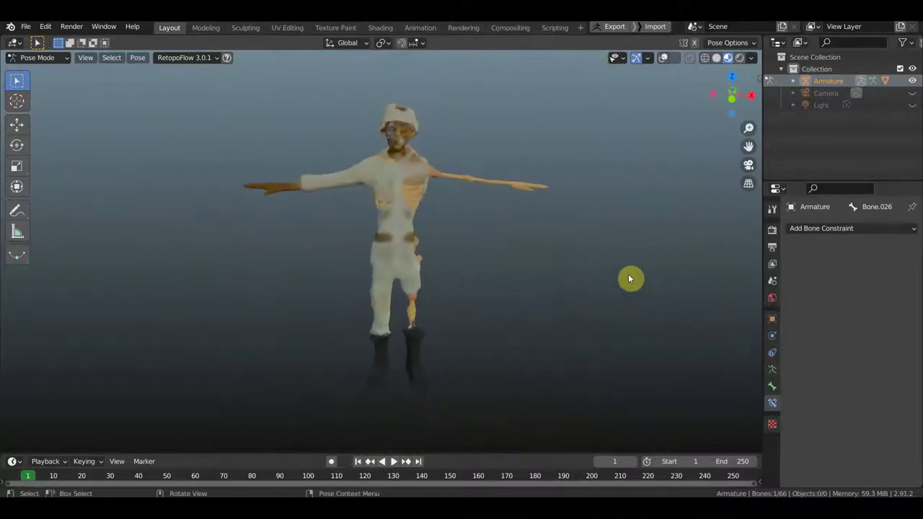
pyautogui.scroll(1, 548, 288)
pyautogui.scroll(3, 542, 285)
pyautogui.scroll(1, 558, 250)
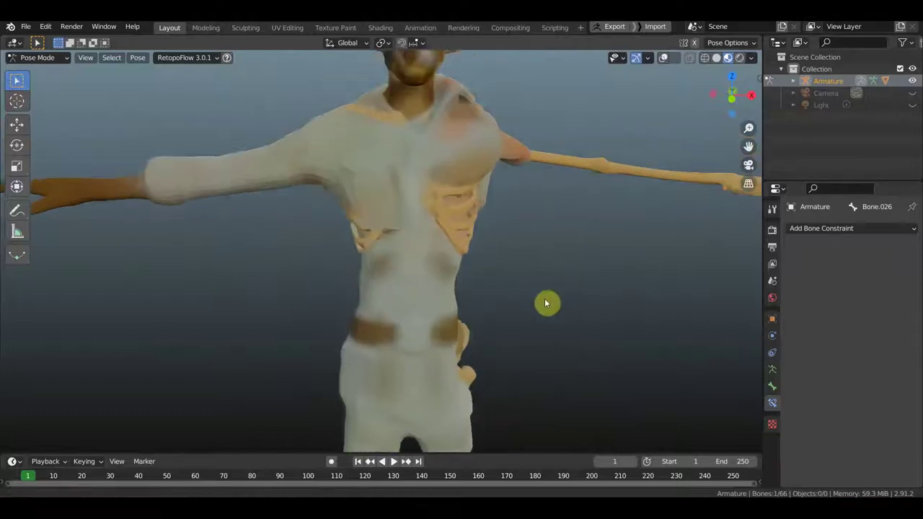
pyautogui.scroll(2, 490, 274)
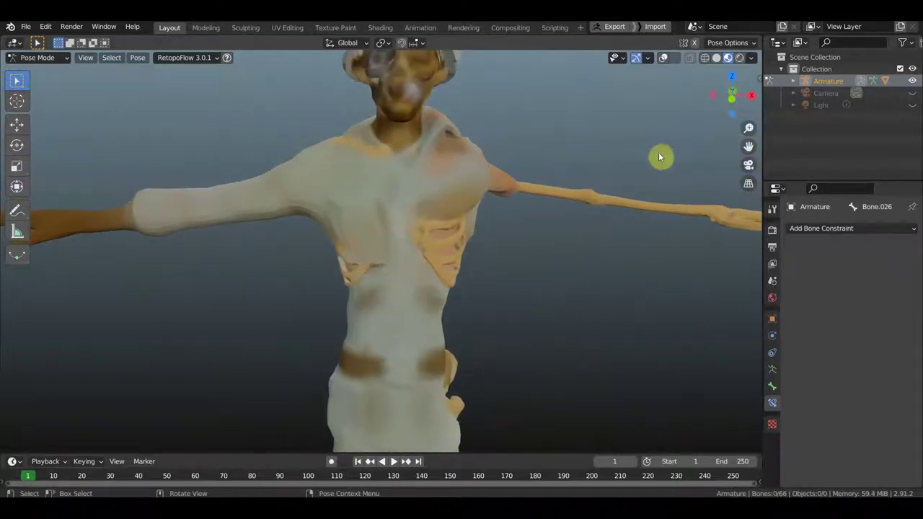
pyautogui.click(663, 60)
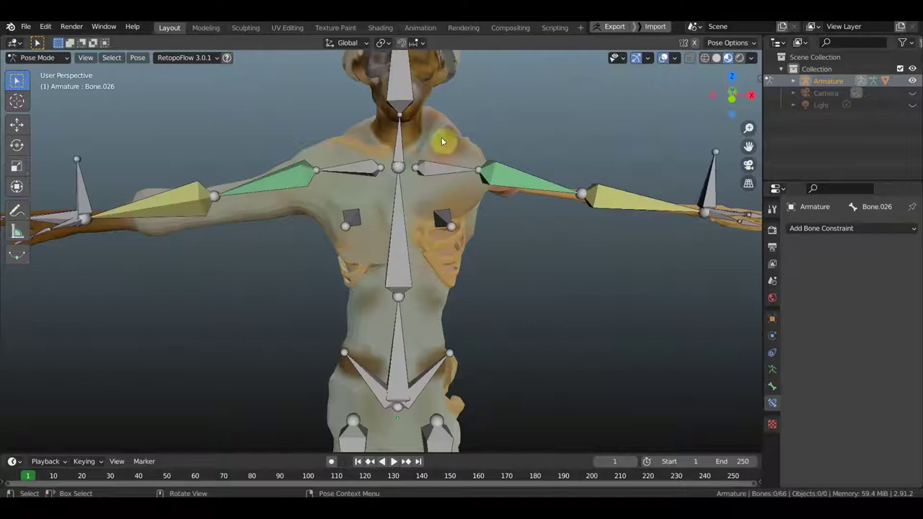
# Switch to Object Mode, apply Shade Smooth to the soldier mesh, and go to the Shading workspace
pyautogui.click(38, 58)
pyautogui.click(44, 70)
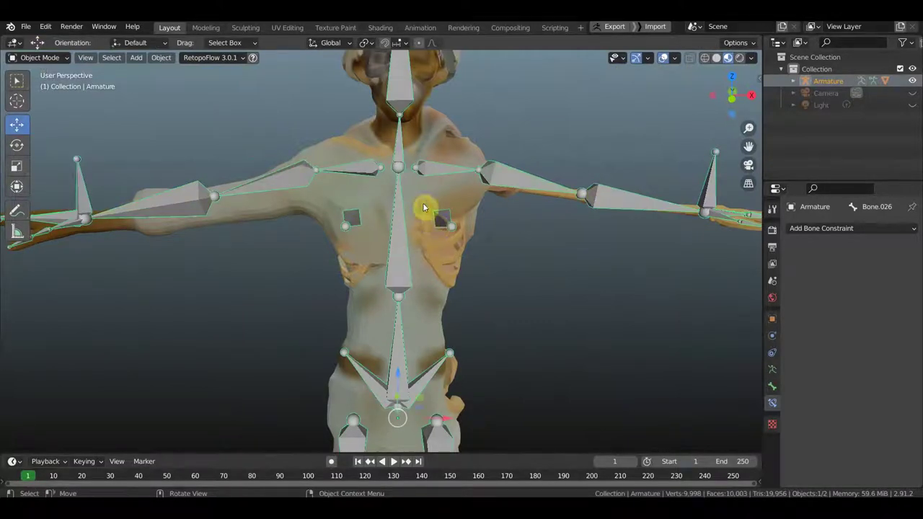
pyautogui.click(423, 208)
pyautogui.rightClick(423, 208)
pyautogui.click(420, 206)
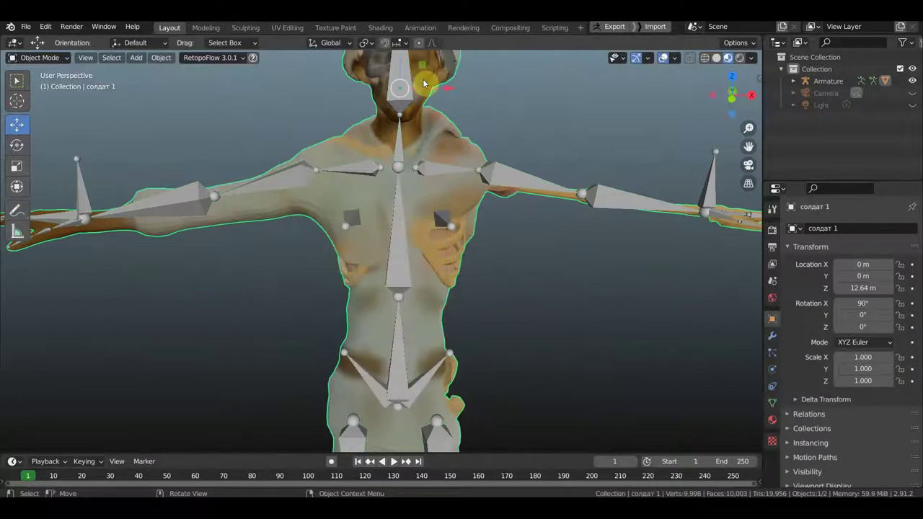
pyautogui.click(382, 28)
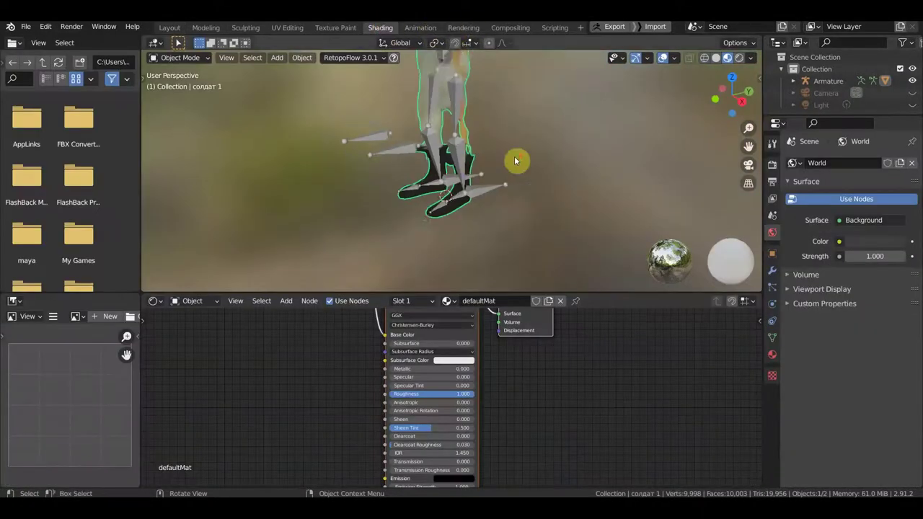
# Raise the soldier material's Principled BSDF Metallic to 0.829 and preview the soldier from the front
pyautogui.scroll(-2, 516, 161)
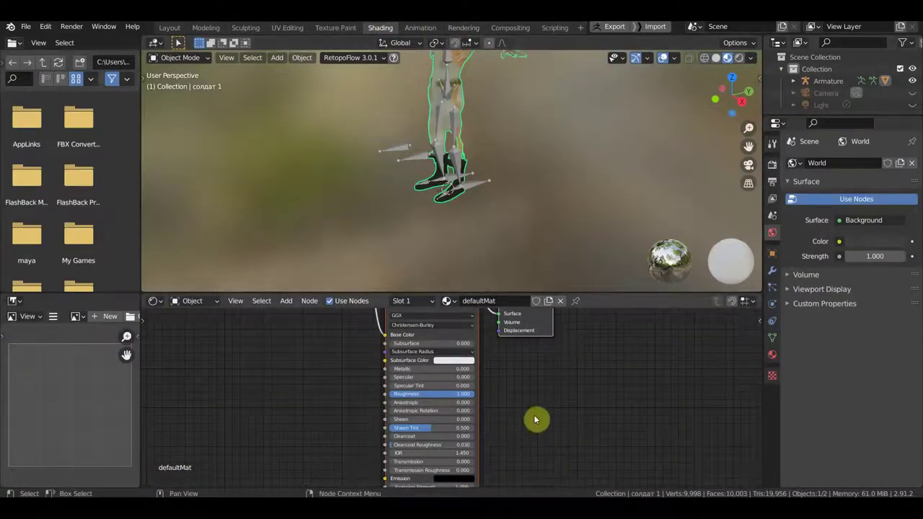
pyautogui.keyDown('shift'); pyautogui.moveTo(563, 132); pyautogui.dragTo(554, 240, button='middle'); pyautogui.keyUp('shift')
pyautogui.scroll(1, 553, 239)
pyautogui.scroll(2, 563, 236)
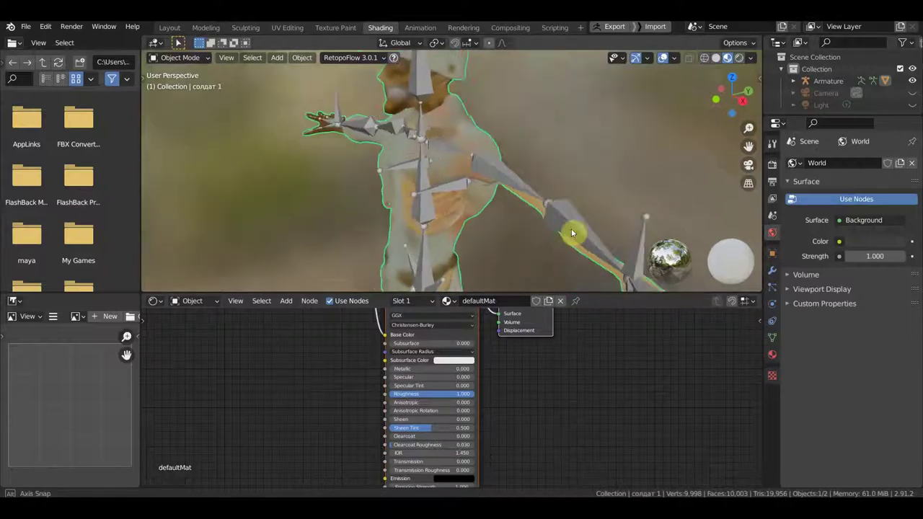
pyautogui.scroll(2, 580, 234)
pyautogui.scroll(1, 587, 235)
pyautogui.moveTo(577, 413)
pyautogui.mouseDown(button='middle')
pyautogui.moveTo(592, 464)
pyautogui.moveTo(601, 313)
pyautogui.moveTo(600, 463)
pyautogui.moveTo(532, 443)
pyautogui.mouseUp(button='middle')
pyautogui.scroll(2, 480, 431)
pyautogui.moveTo(418, 398)
pyautogui.mouseDown()
pyautogui.moveTo(484, 399)
pyautogui.moveTo(538, 451)
pyautogui.moveTo(466, 436)
pyautogui.mouseUp()
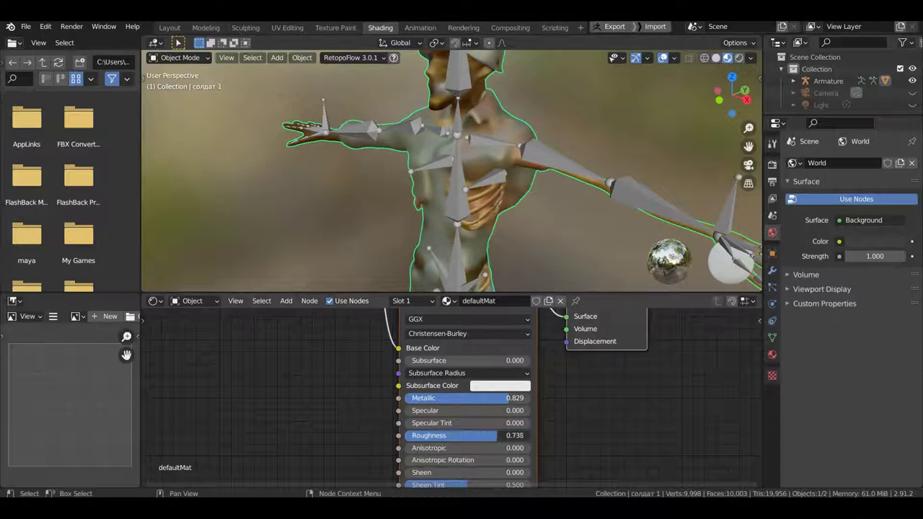
pyautogui.moveTo(546, 241)
pyautogui.mouseDown(button='middle')
pyautogui.moveTo(598, 223)
pyautogui.moveTo(543, 225)
pyautogui.moveTo(556, 220)
pyautogui.moveTo(592, 231)
pyautogui.mouseUp(button='middle')
pyautogui.scroll(3, 570, 226)
pyautogui.scroll(3, 570, 226)
pyautogui.scroll(-5, 593, 231)
pyautogui.scroll(-2, 593, 231)
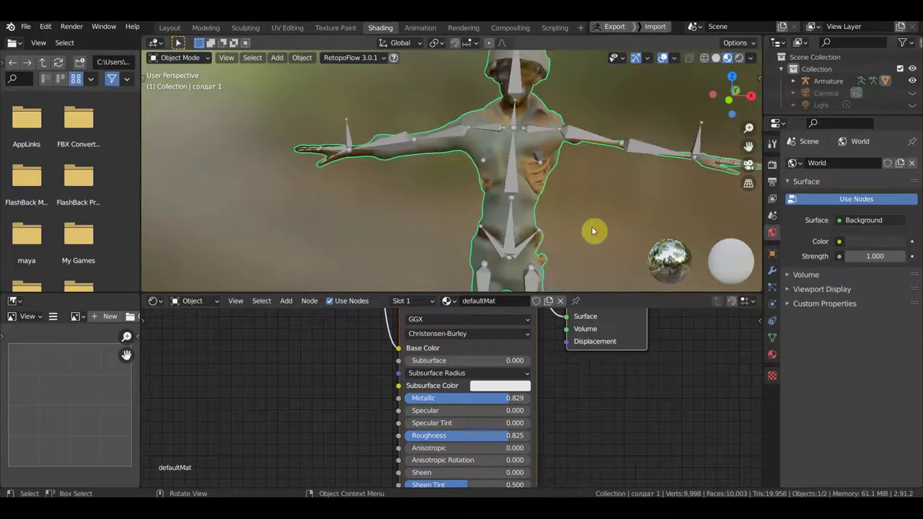
pyautogui.scroll(-2, 593, 231)
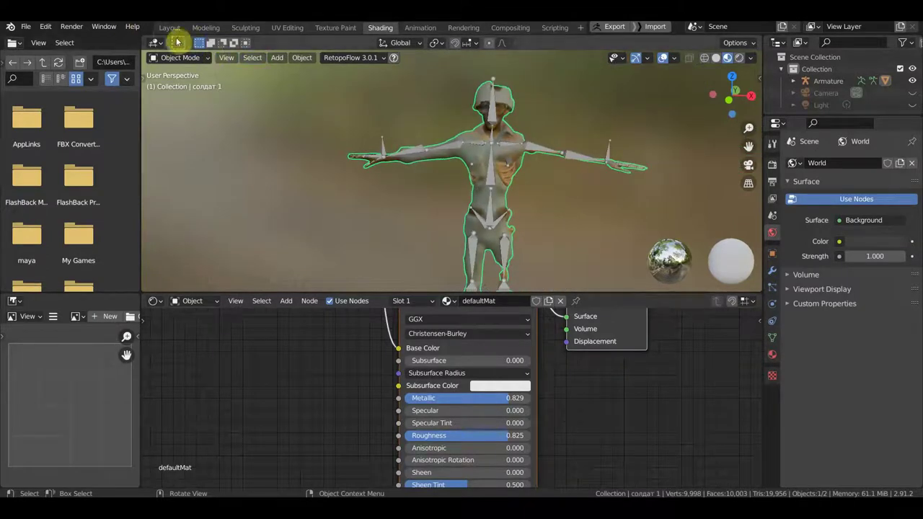
# Return to the Layout workspace and put the soldier's armature into Pose Mode
pyautogui.click(170, 28)
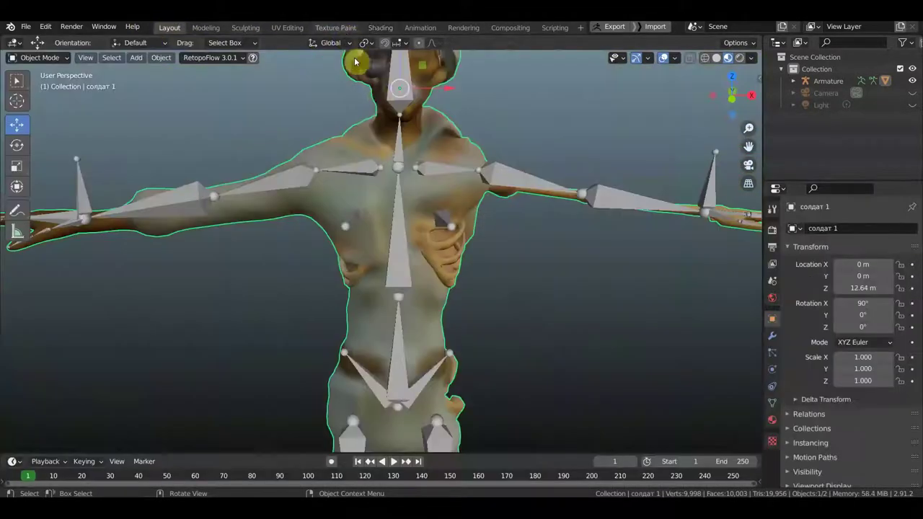
pyautogui.scroll(-3, 548, 204)
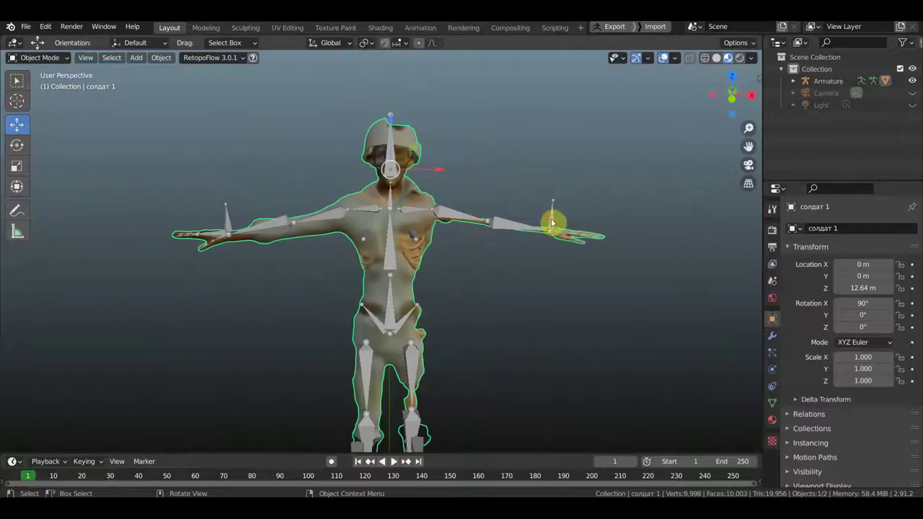
pyautogui.click(456, 218)
pyautogui.click(50, 57)
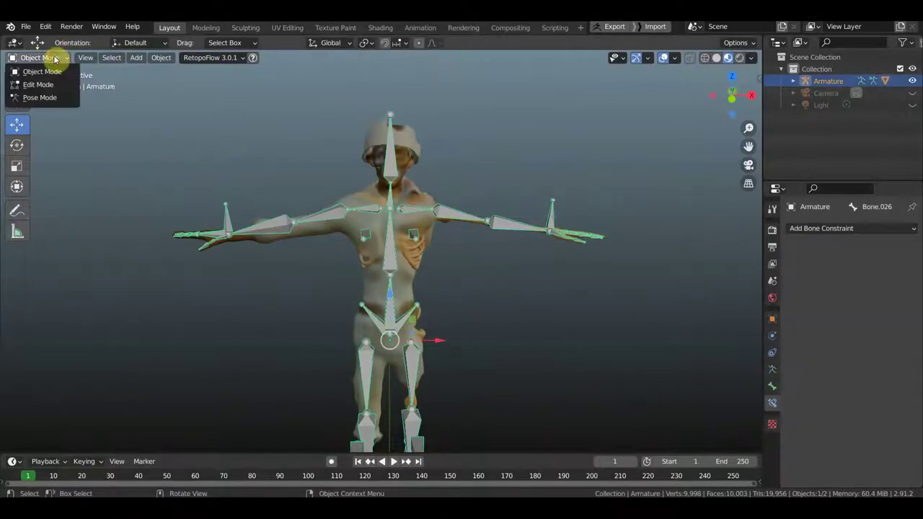
pyautogui.click(43, 101)
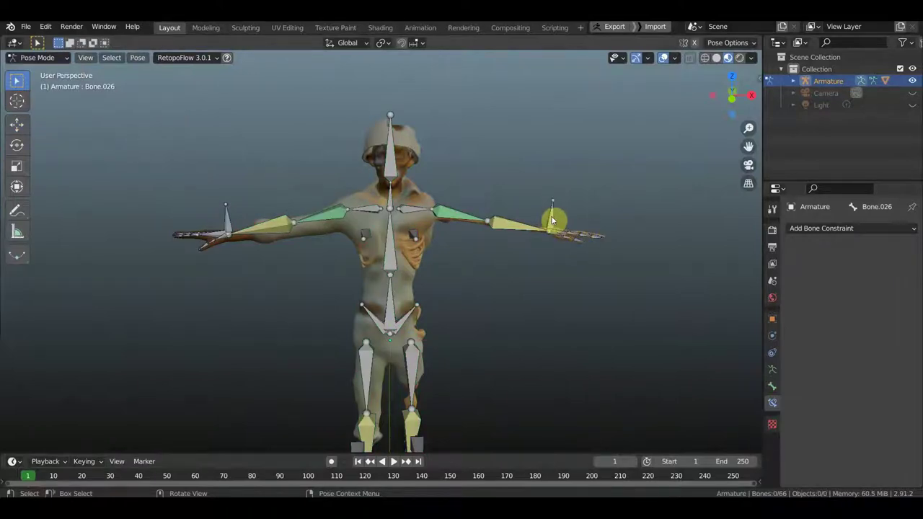
# Move the selected hand bone downward, then grab and shift the hip bone to a new position
pyautogui.press('g')
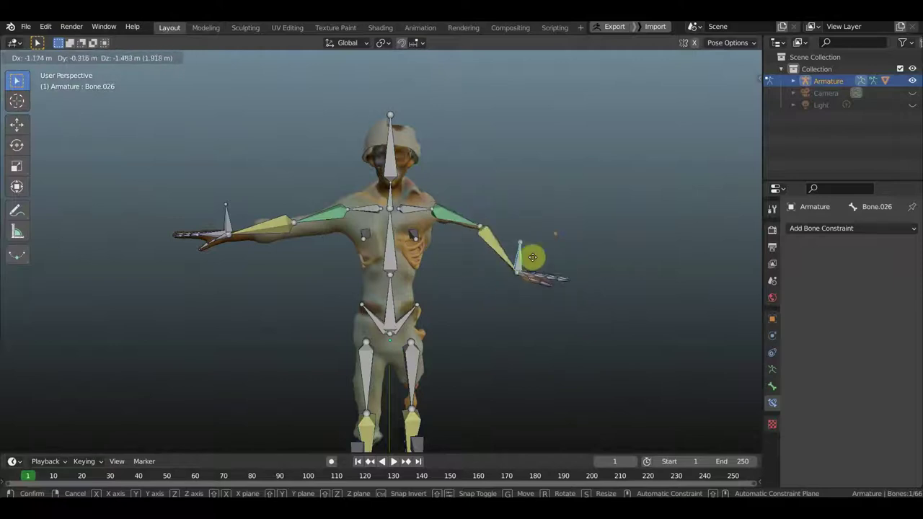
pyautogui.click(542, 226)
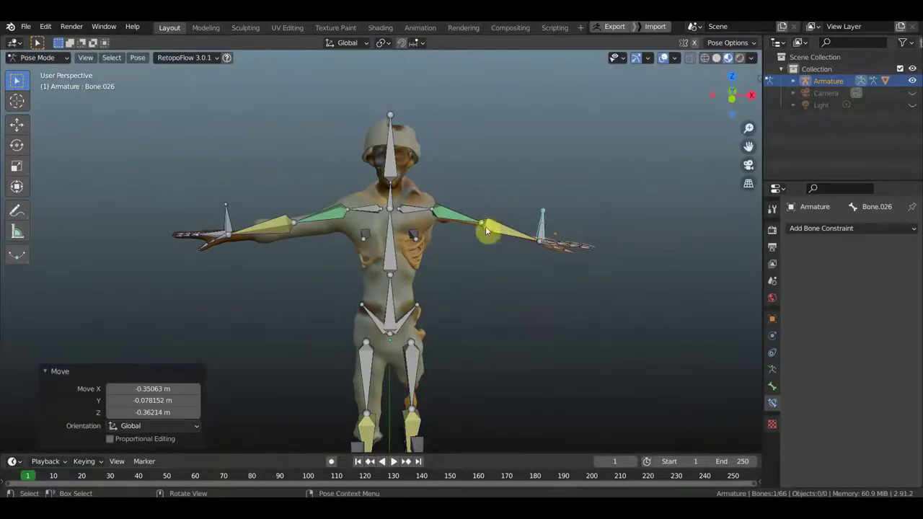
pyautogui.click(389, 315)
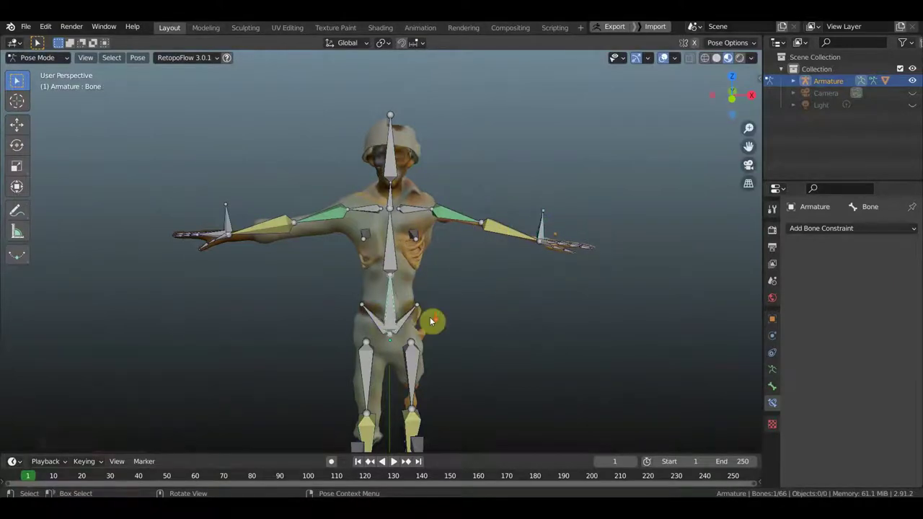
pyautogui.press('g')
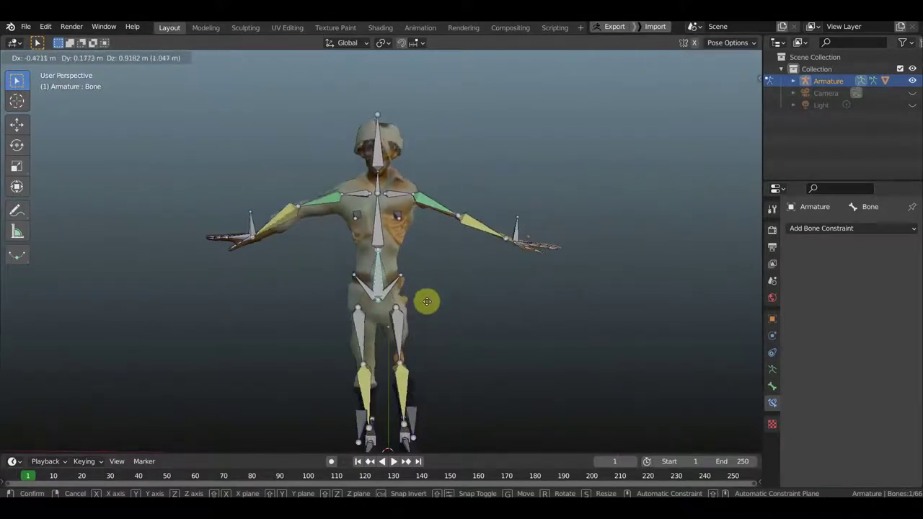
pyautogui.click(433, 310)
pyautogui.scroll(2, 430, 312)
pyautogui.scroll(1, 431, 311)
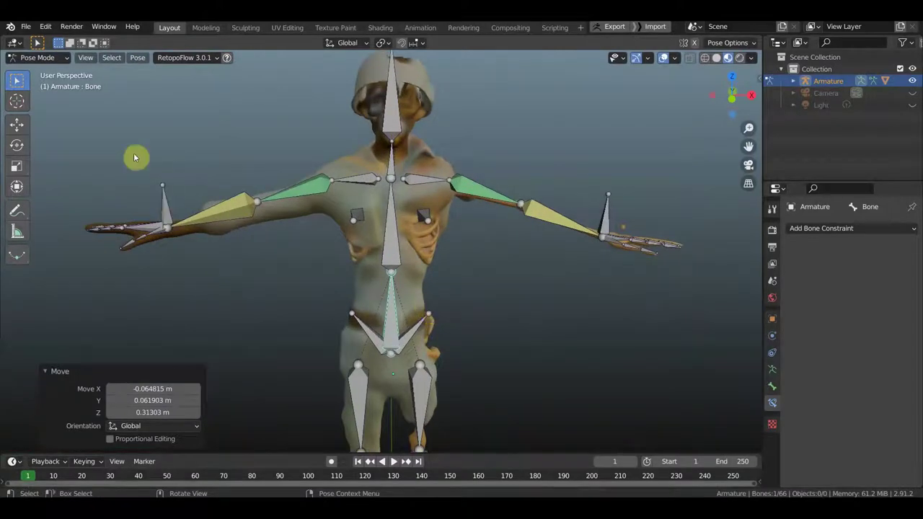
pyautogui.click(26, 27)
pyautogui.moveTo(47, 88)
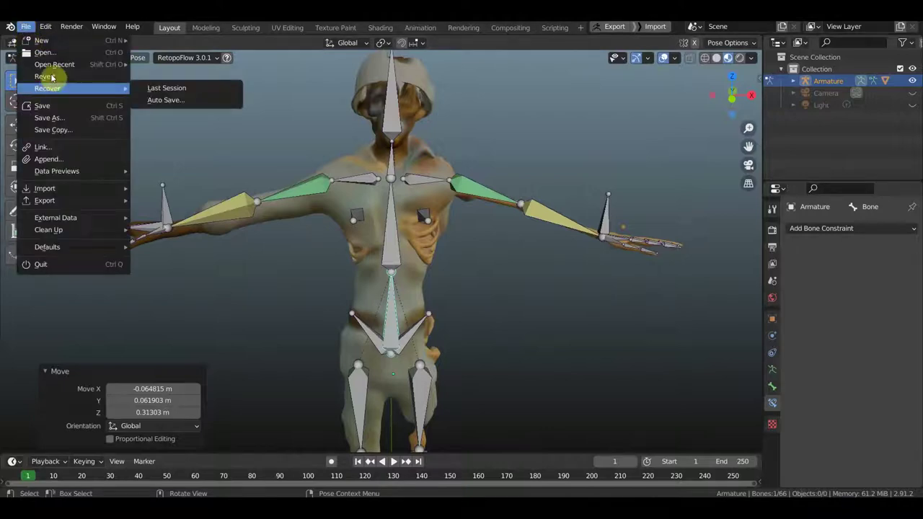
# Open солдат3.blend, discarding unsaved changes to the current file
pyautogui.click(61, 54)
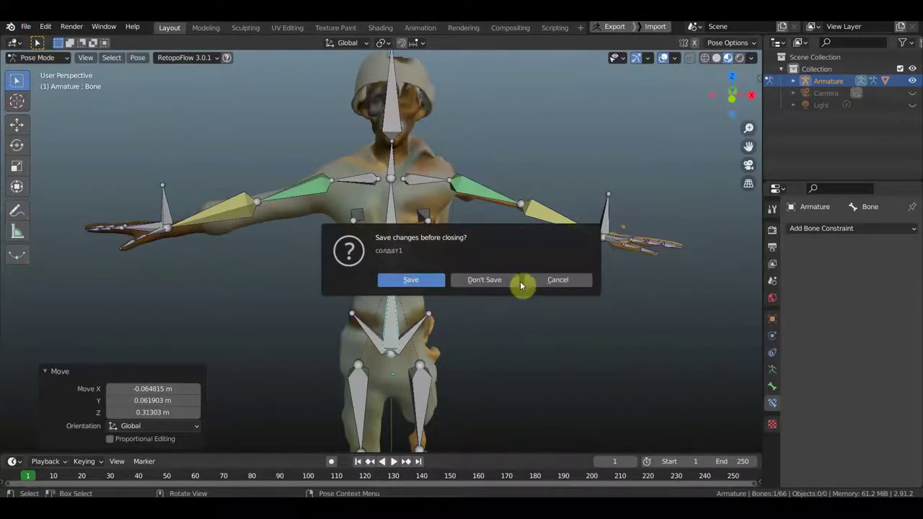
pyautogui.click(495, 280)
pyautogui.click(713, 289)
pyautogui.click(657, 446)
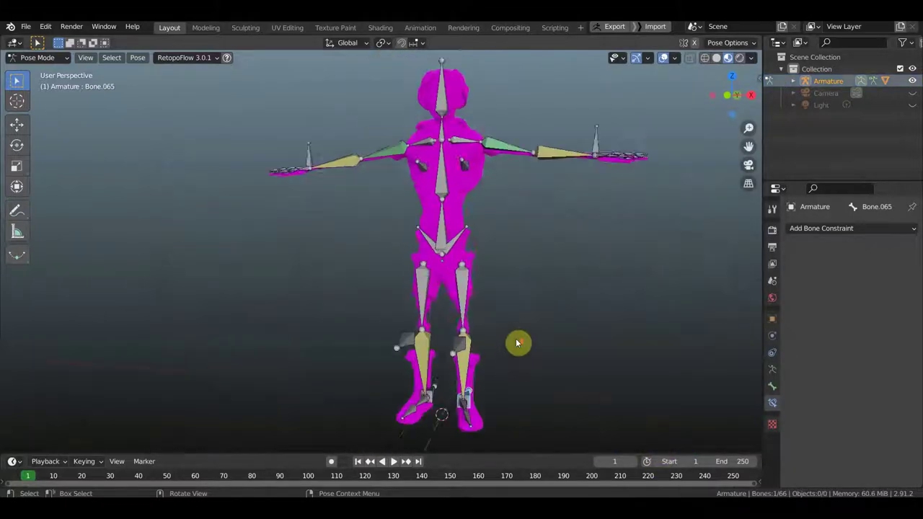
pyautogui.scroll(-2, 605, 305)
pyautogui.scroll(-2, 565, 299)
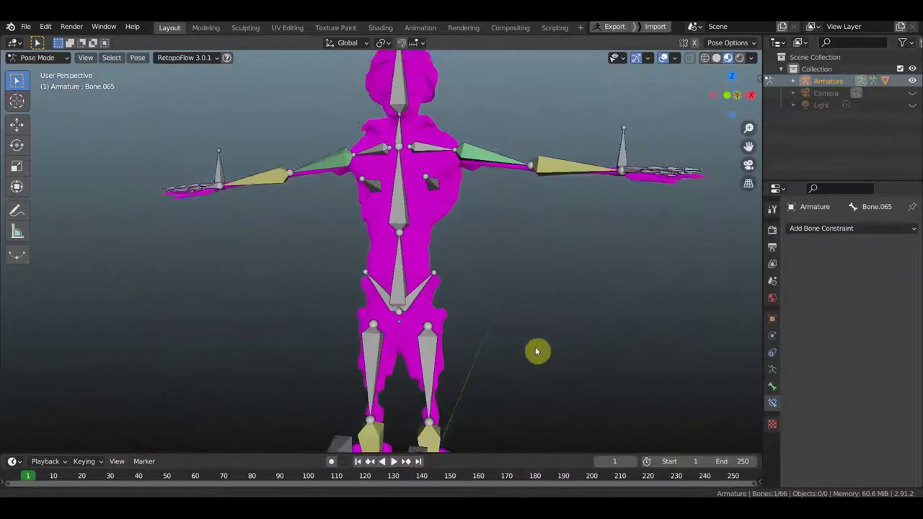
pyautogui.scroll(-2, 535, 347)
# Switch the rig to Object Mode, select the солдат 2_1 mesh, and open the Shading workspace
pyautogui.click(36, 57)
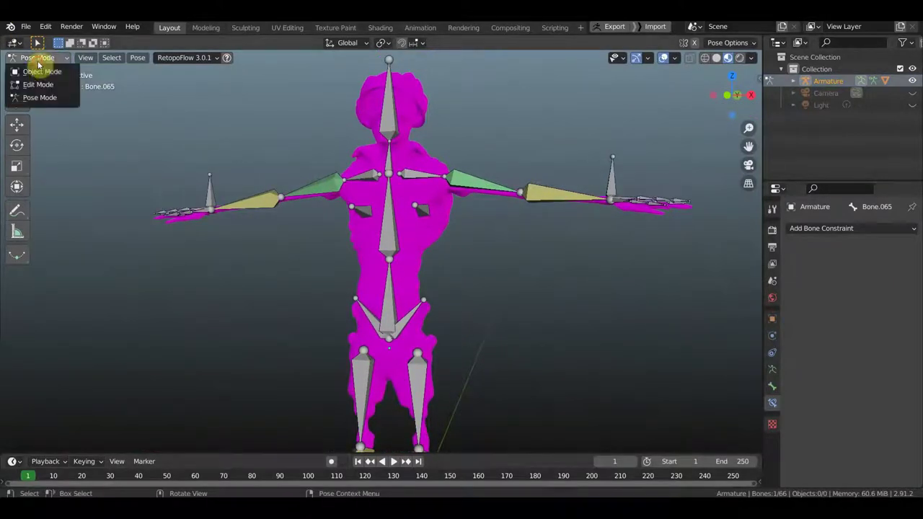
pyautogui.click(42, 71)
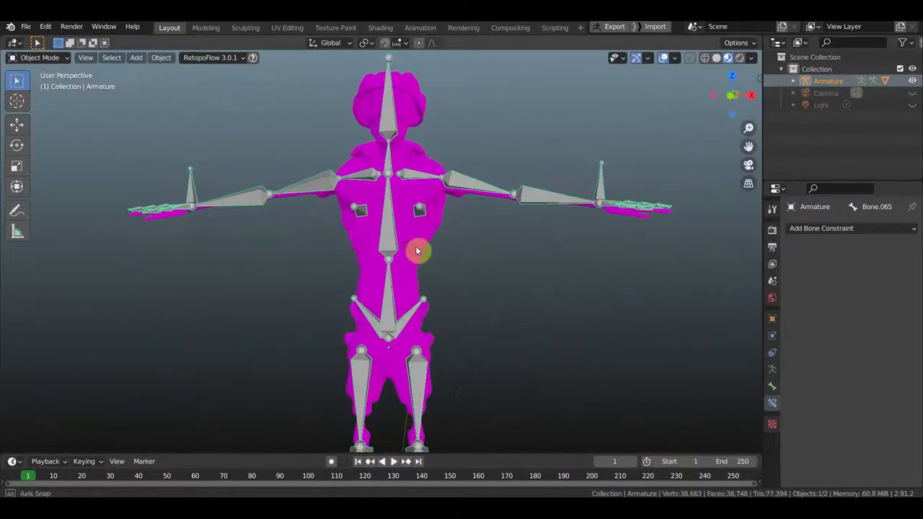
pyautogui.click(417, 246)
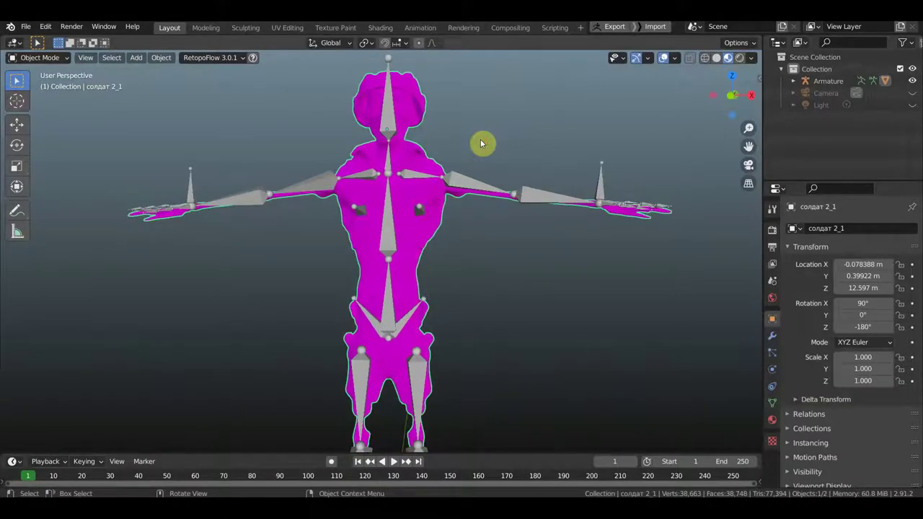
pyautogui.click(381, 29)
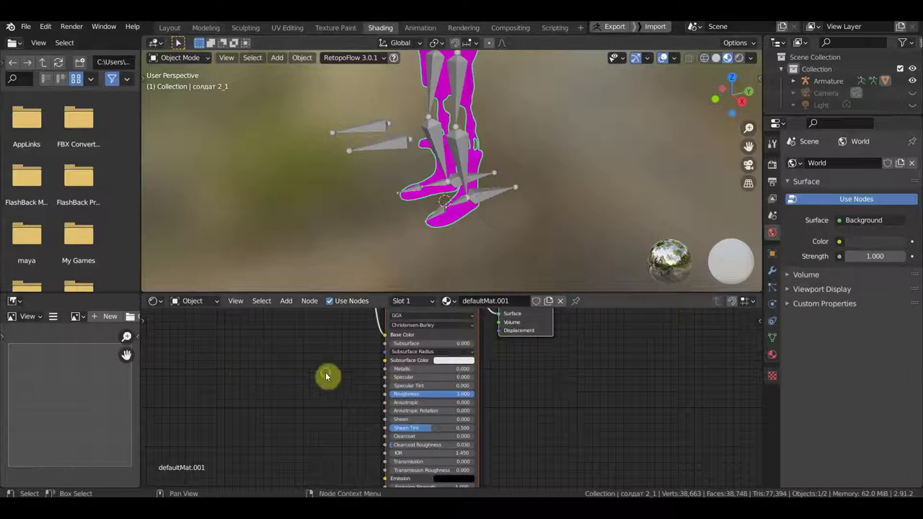
# Frame the material nodes and load a soldier image from the Мульт folder into the Image Texture node
pyautogui.press('Home')
pyautogui.click(381, 349)
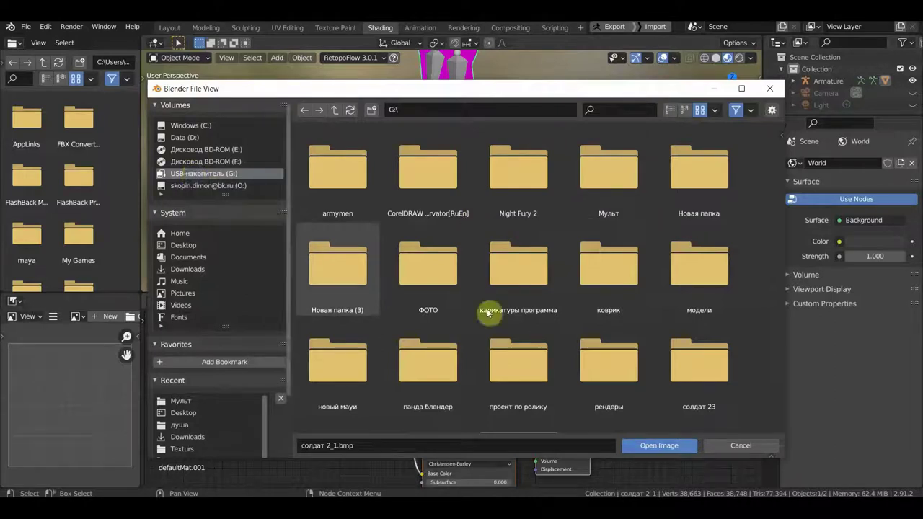
pyautogui.doubleClick(609, 173)
pyautogui.click(697, 172)
pyautogui.click(415, 294)
pyautogui.click(654, 446)
pyautogui.scroll(-1, 568, 174)
pyautogui.scroll(-1, 561, 172)
pyautogui.moveTo(553, 149)
pyautogui.mouseDown(button='middle')
pyautogui.moveTo(541, 248)
pyautogui.moveTo(628, 231)
pyautogui.moveTo(619, 198)
pyautogui.mouseUp(button='middle')
pyautogui.scroll(1, 585, 230)
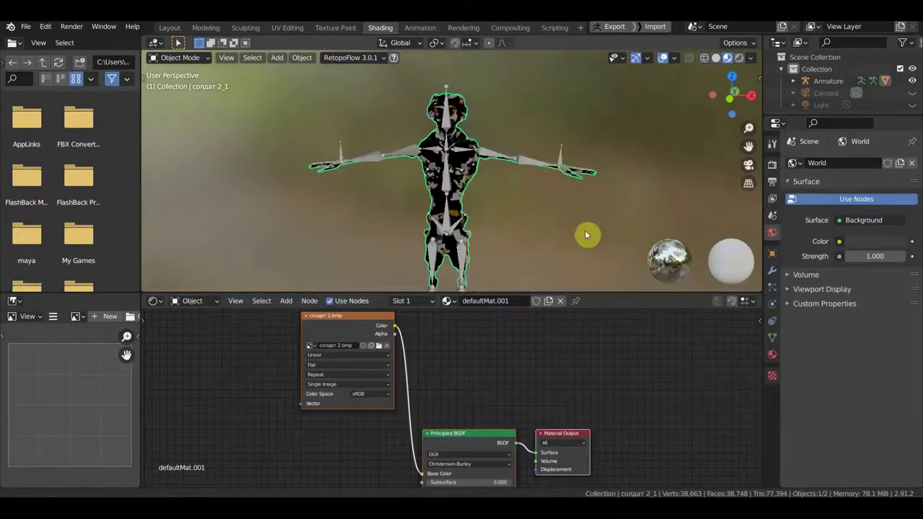
pyautogui.scroll(2, 576, 223)
pyautogui.scroll(2, 575, 223)
pyautogui.scroll(1, 571, 218)
pyautogui.scroll(-1, 572, 222)
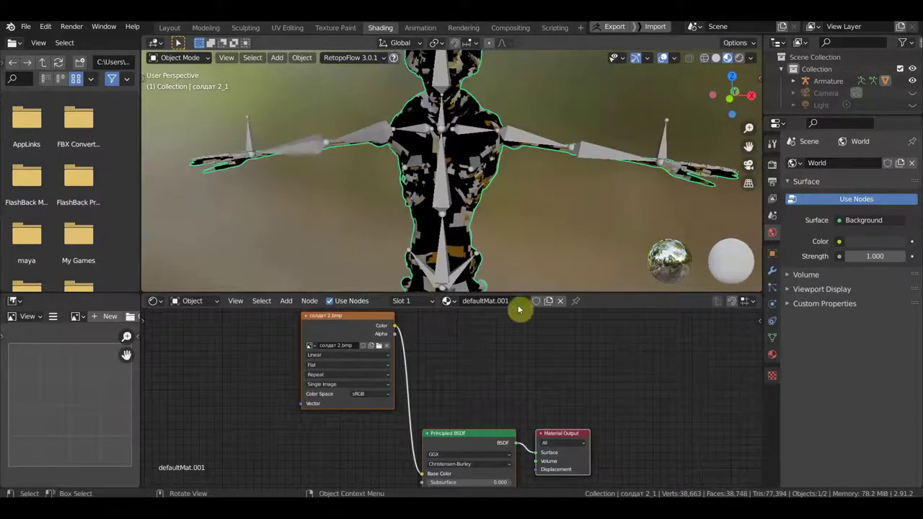
# Swap the texture image for солдат 2_1.bmp and go back to the Layout workspace
pyautogui.click(380, 348)
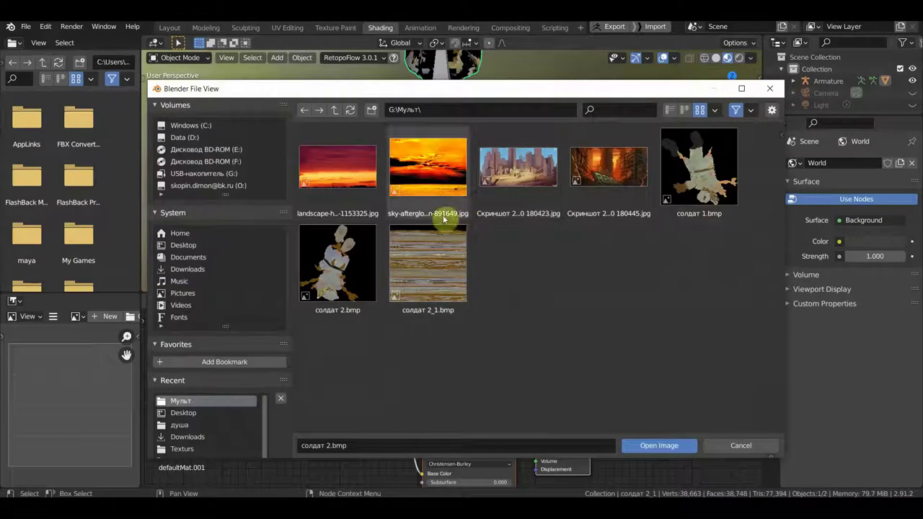
pyautogui.click(438, 282)
pyautogui.click(659, 446)
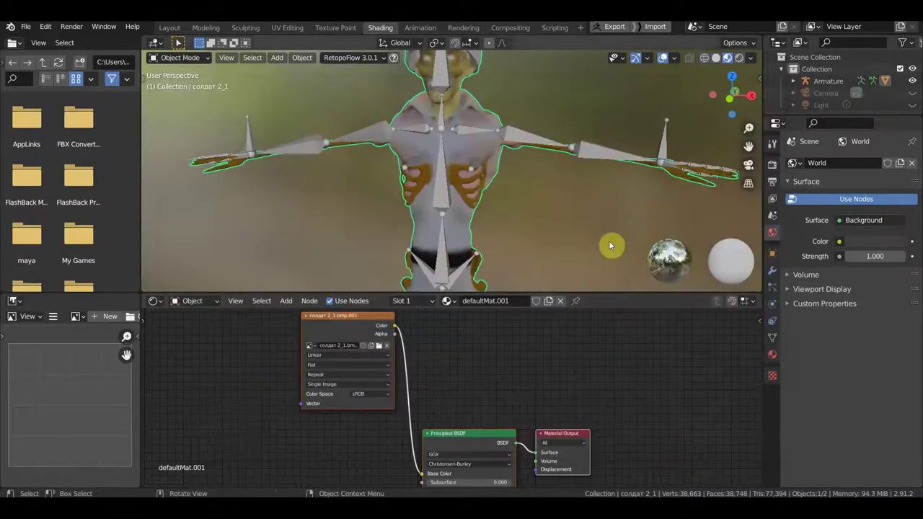
pyautogui.scroll(-1, 570, 198)
pyautogui.scroll(-1, 557, 200)
pyautogui.scroll(2, 557, 195)
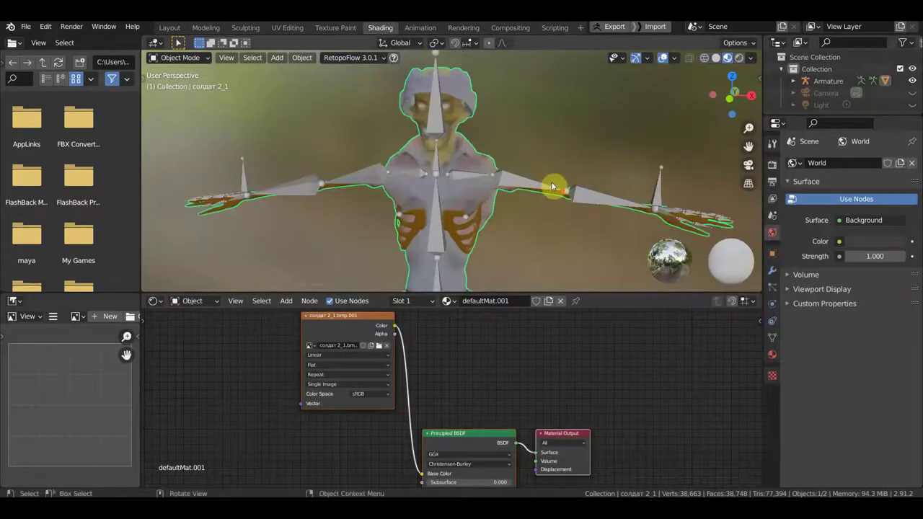
pyautogui.click(170, 27)
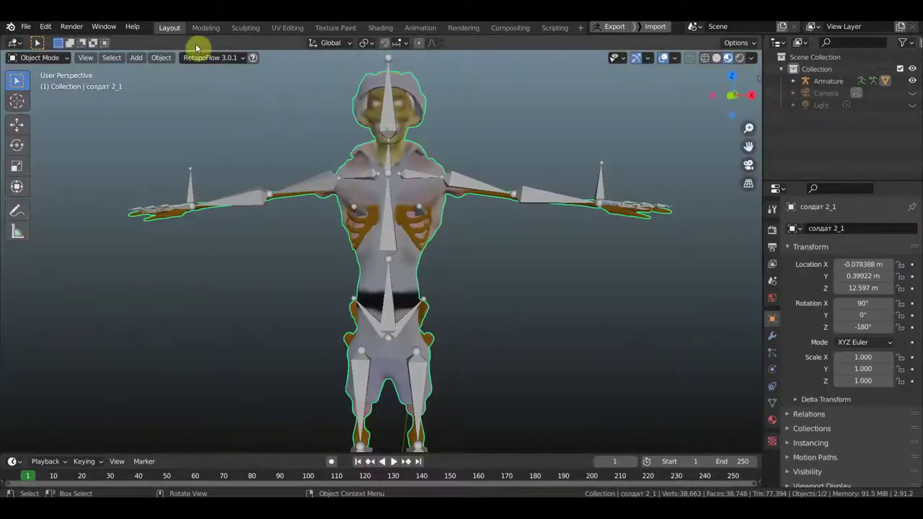
# Turn off viewport overlays to hide the bones, then look over the soldier's head and torso
pyautogui.click(664, 57)
pyautogui.moveTo(604, 138)
pyautogui.mouseDown(button='middle')
pyautogui.moveTo(687, 171)
pyautogui.moveTo(592, 161)
pyautogui.moveTo(563, 298)
pyautogui.moveTo(563, 350)
pyautogui.mouseUp(button='middle')
pyautogui.scroll(4, 559, 150)
pyautogui.scroll(2, 404, 227)
pyautogui.moveTo(518, 215)
pyautogui.mouseDown(button='middle')
pyautogui.moveTo(439, 221)
pyautogui.moveTo(526, 217)
pyautogui.mouseUp(button='middle')
pyautogui.scroll(-2, 527, 221)
pyautogui.scroll(-1, 505, 223)
# Orbit the textured soldier through side views and back to a front view
pyautogui.moveTo(470, 229)
pyautogui.mouseDown(button='middle')
pyautogui.moveTo(566, 225)
pyautogui.moveTo(422, 224)
pyautogui.mouseUp(button='middle')
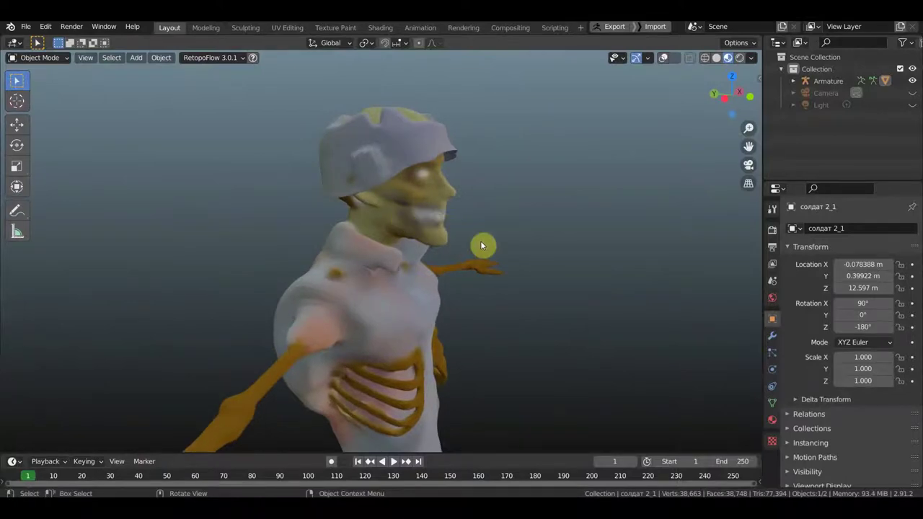
pyautogui.scroll(-2, 481, 246)
pyautogui.scroll(-1, 487, 282)
pyautogui.moveTo(507, 318); pyautogui.dragTo(488, 163, button='middle')
pyautogui.scroll(3, 484, 213)
pyautogui.moveTo(483, 212)
pyautogui.mouseDown(button='middle')
pyautogui.moveTo(377, 208)
pyautogui.moveTo(527, 233)
pyautogui.mouseUp(button='middle')
pyautogui.scroll(-2, 526, 235)
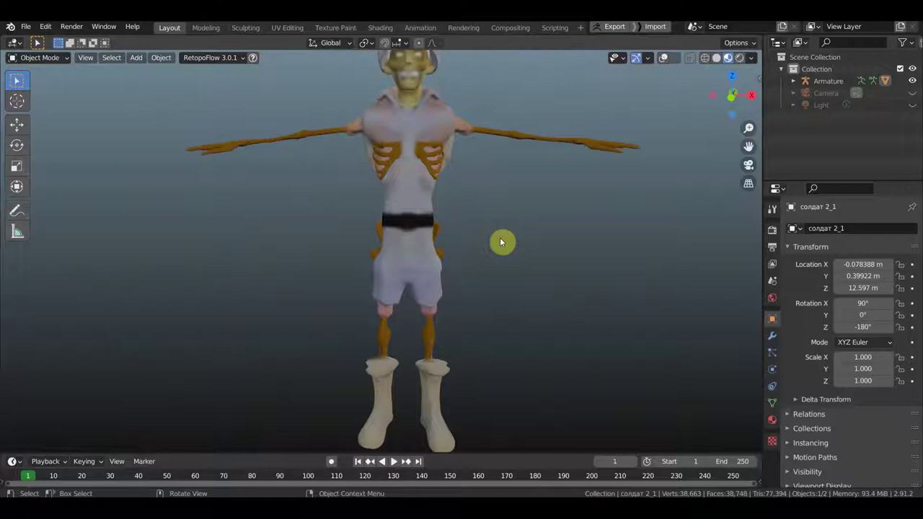
# Tilt and zoom around the character to settle on a three-quarter view
pyautogui.scroll(-2, 505, 243)
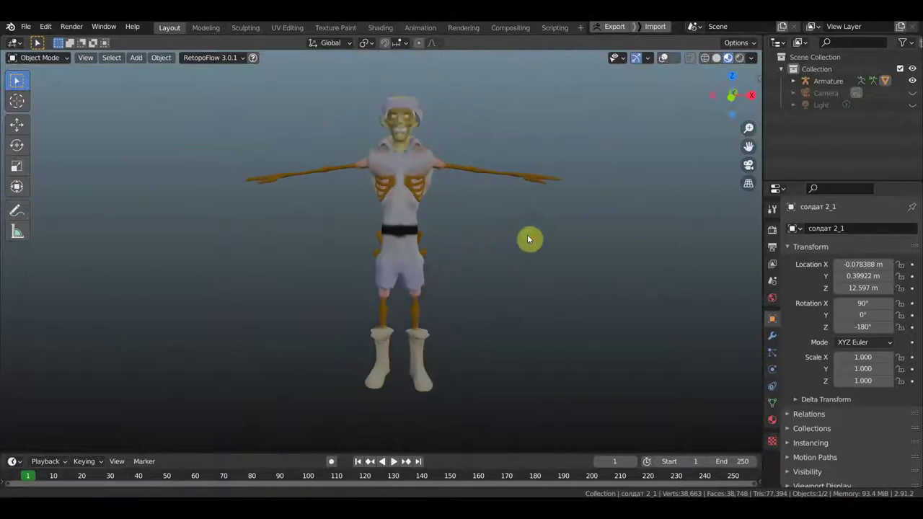
pyautogui.moveTo(529, 239); pyautogui.dragTo(526, 244, button='middle')
pyautogui.scroll(3, 525, 244)
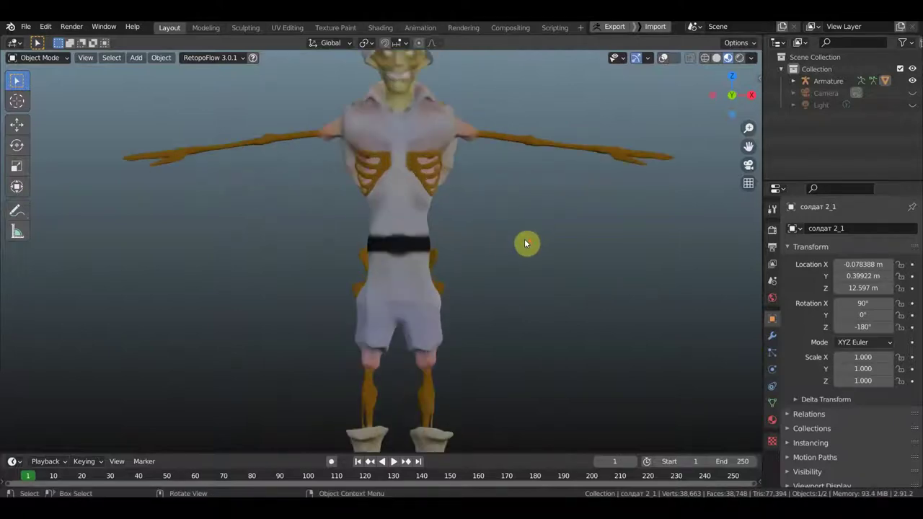
pyautogui.scroll(-1, 525, 244)
pyautogui.scroll(-1, 525, 244)
pyautogui.moveTo(512, 246)
pyautogui.mouseDown(button='middle')
pyautogui.moveTo(546, 261)
pyautogui.moveTo(353, 262)
pyautogui.moveTo(515, 264)
pyautogui.moveTo(516, 256)
pyautogui.mouseUp(button='middle')
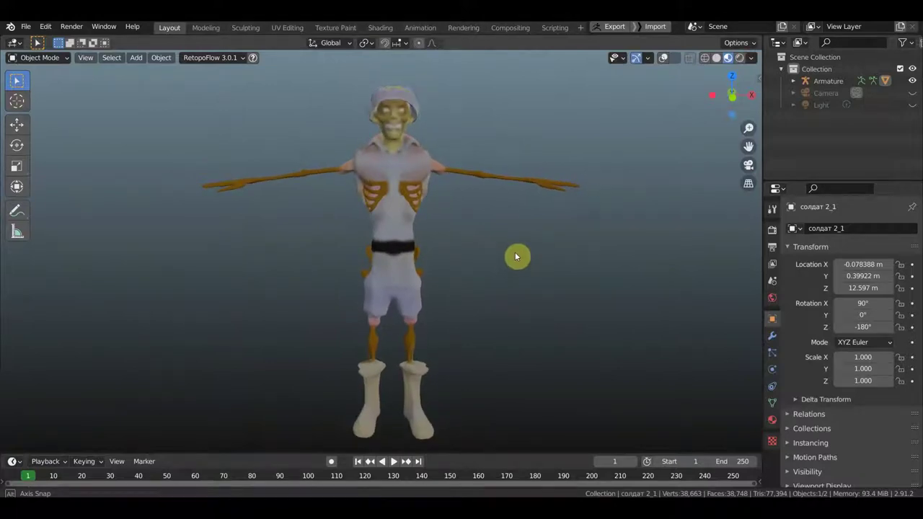
pyautogui.moveTo(516, 256); pyautogui.dragTo(402, 161, button='middle')
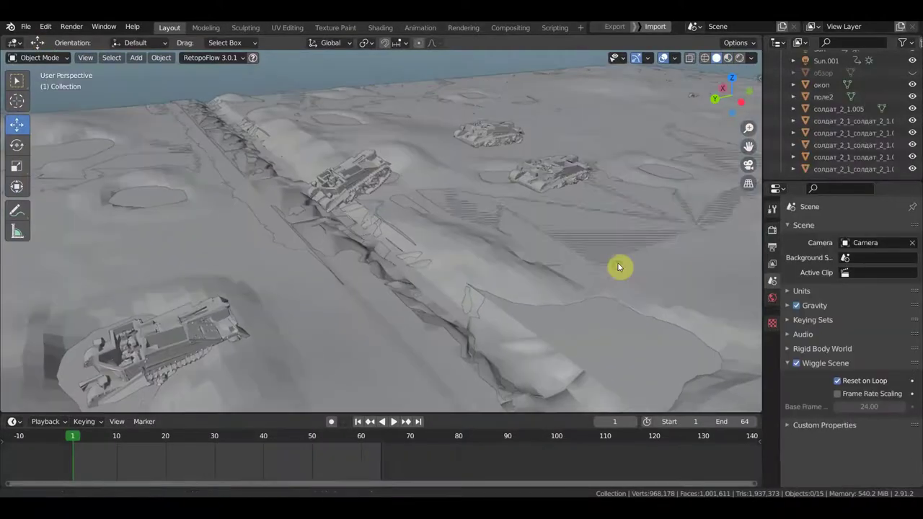
pyautogui.scroll(-3, 613, 264)
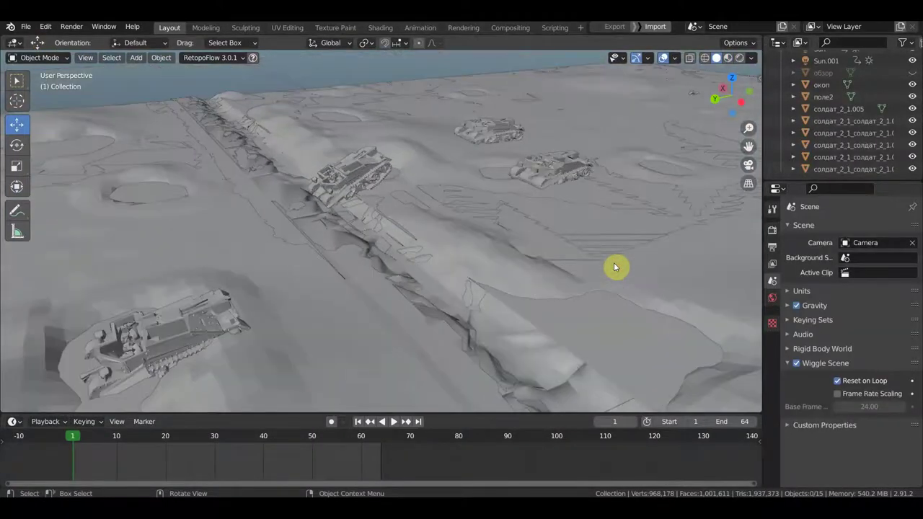
pyautogui.moveTo(563, 269); pyautogui.dragTo(497, 271, button='middle')
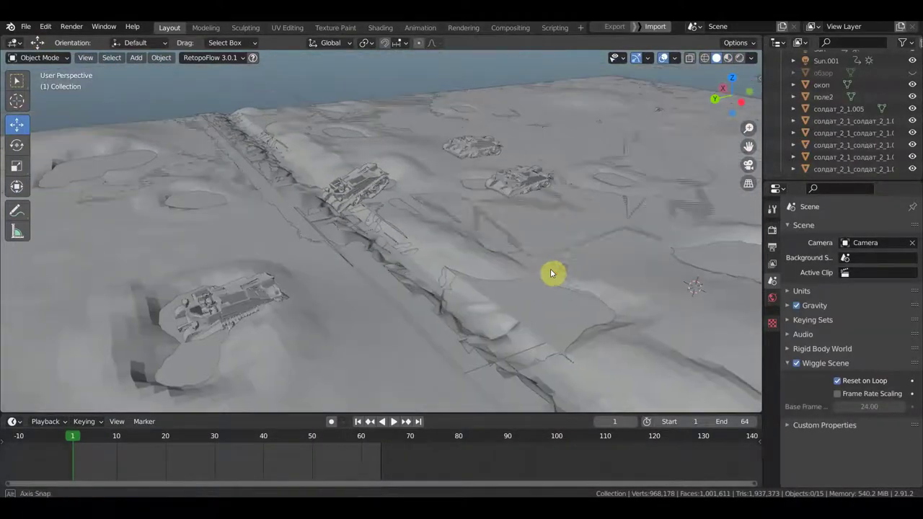
pyautogui.moveTo(498, 272); pyautogui.dragTo(440, 271, button='middle')
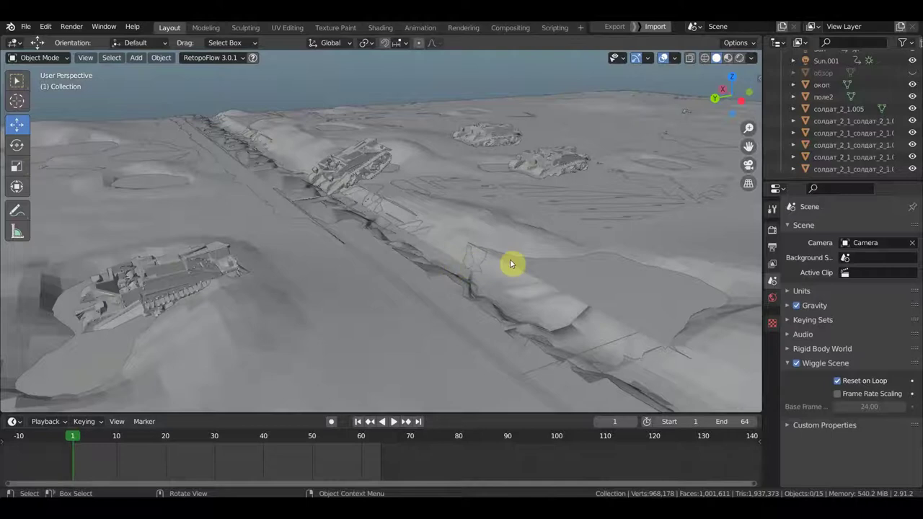
pyautogui.moveTo(510, 263); pyautogui.dragTo(510, 262, button='middle')
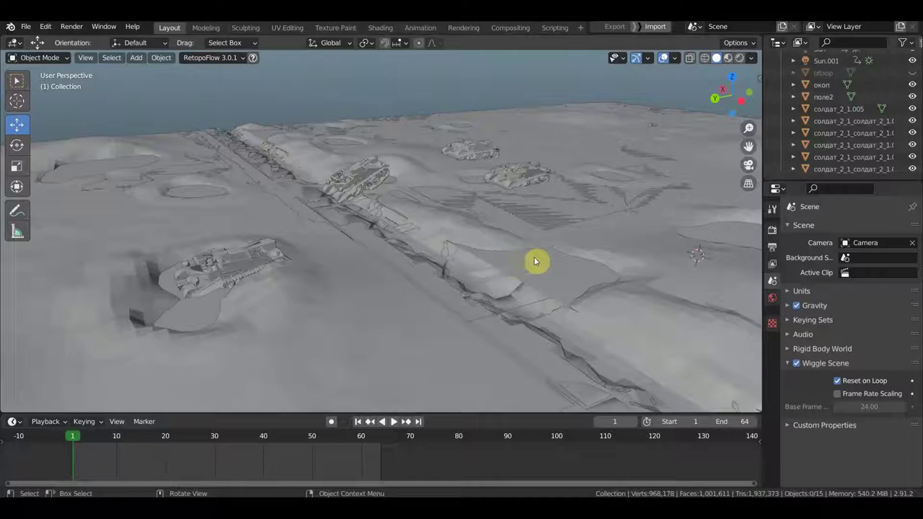
pyautogui.scroll(2, 533, 261)
pyautogui.moveTo(532, 260); pyautogui.dragTo(504, 264, button='middle')
pyautogui.scroll(2, 421, 253)
pyautogui.scroll(2, 418, 254)
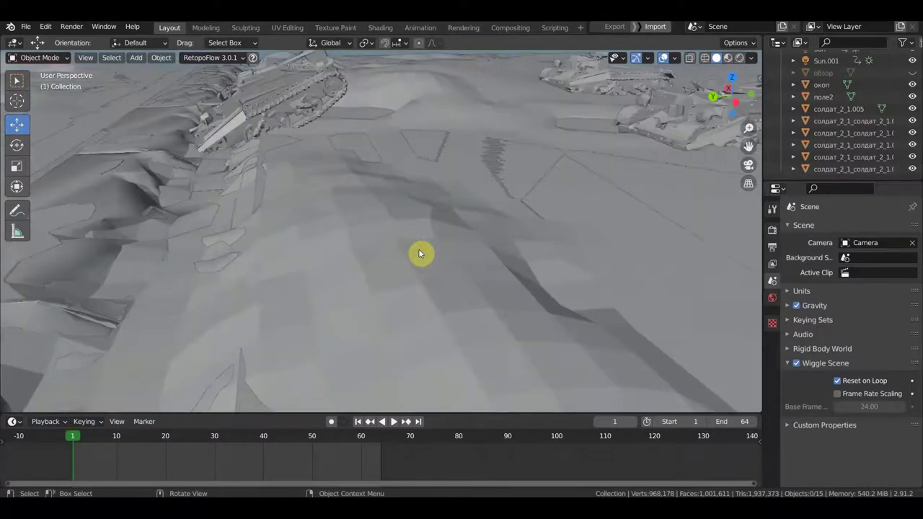
pyautogui.scroll(-2, 402, 249)
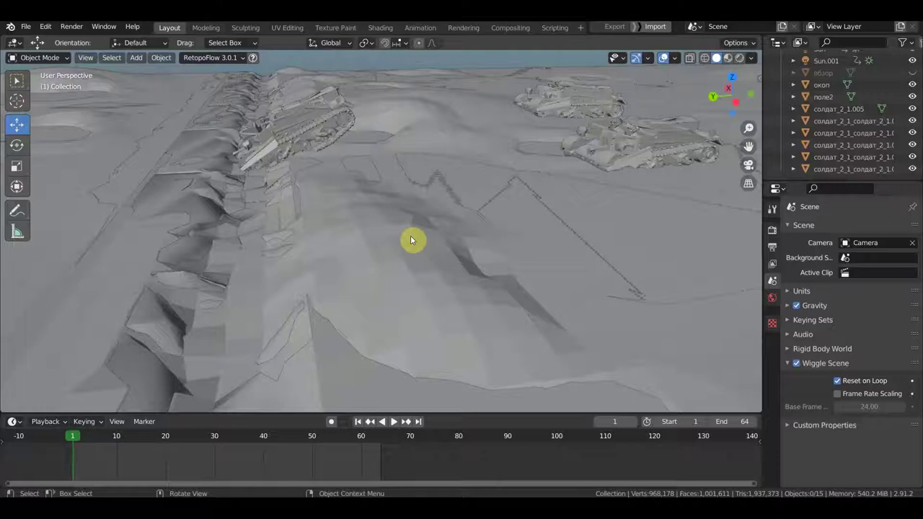
pyautogui.moveTo(414, 241); pyautogui.dragTo(282, 243, button='middle')
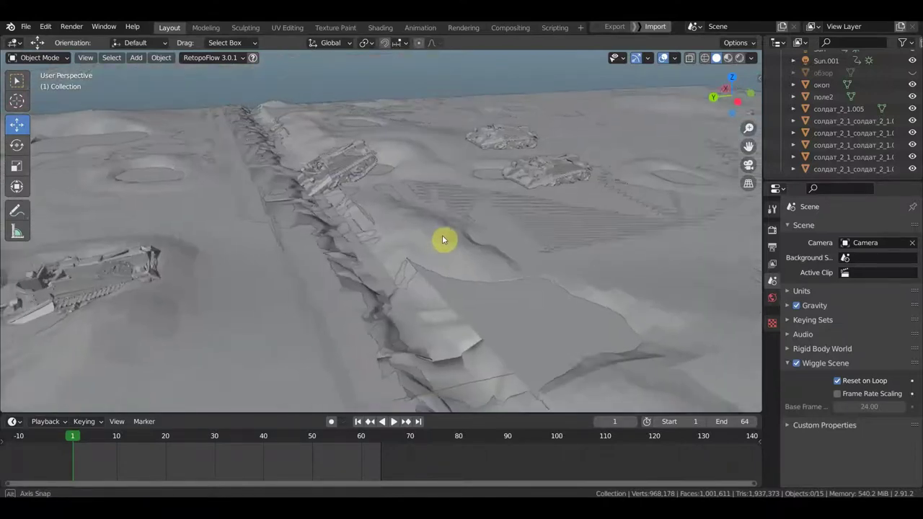
pyautogui.moveTo(281, 243); pyautogui.dragTo(442, 240, button='middle')
pyautogui.scroll(3, 443, 241)
pyautogui.scroll(2, 442, 240)
pyautogui.scroll(-2, 440, 238)
pyautogui.scroll(-1, 437, 236)
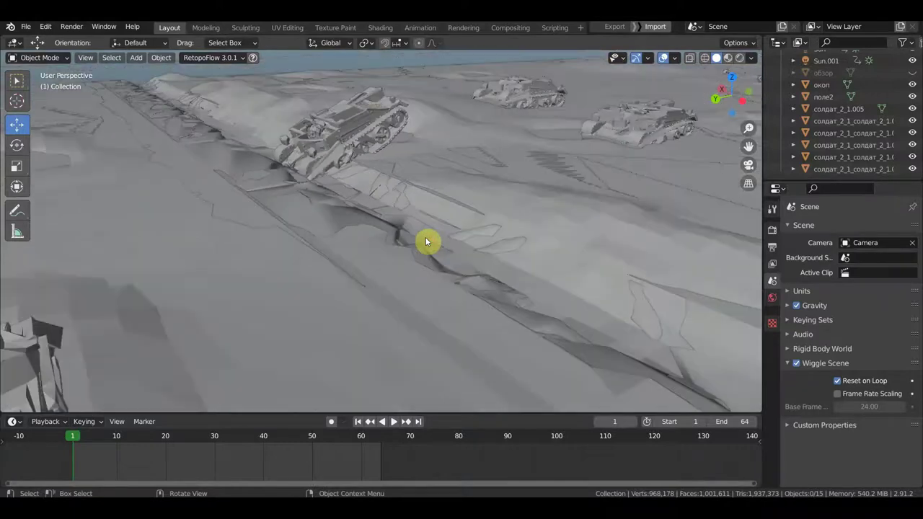
pyautogui.moveTo(437, 236)
pyautogui.mouseDown(button='middle')
pyautogui.moveTo(486, 235)
pyautogui.moveTo(404, 240)
pyautogui.mouseUp(button='middle')
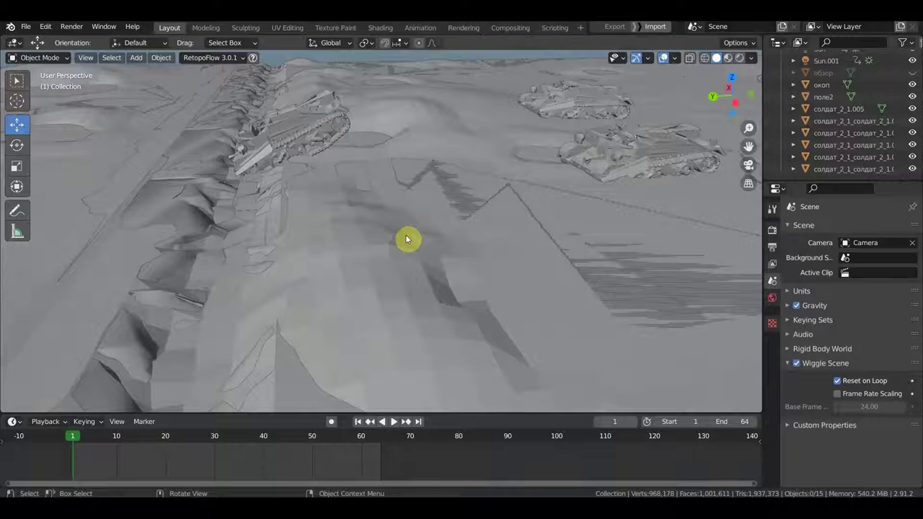
pyautogui.scroll(-4, 406, 240)
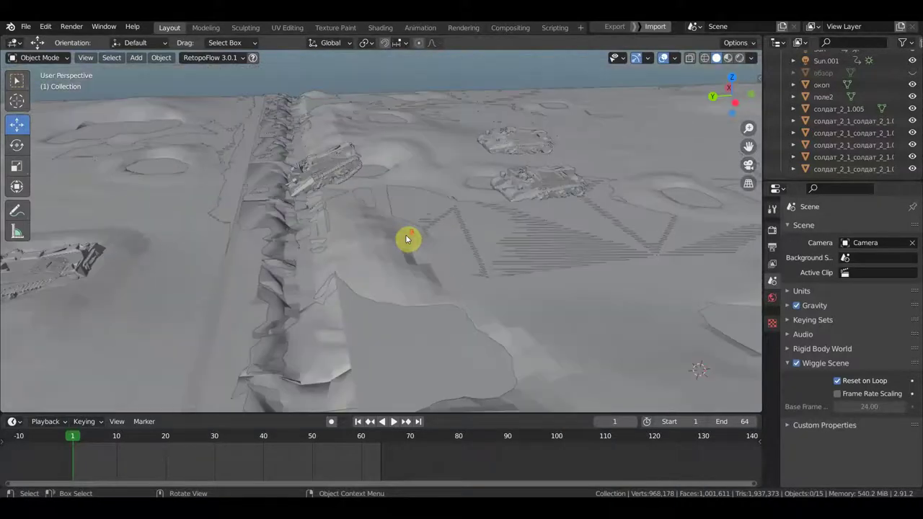
pyautogui.moveTo(406, 239)
pyautogui.mouseDown(button='middle')
pyautogui.moveTo(305, 226)
pyautogui.moveTo(446, 233)
pyautogui.mouseUp(button='middle')
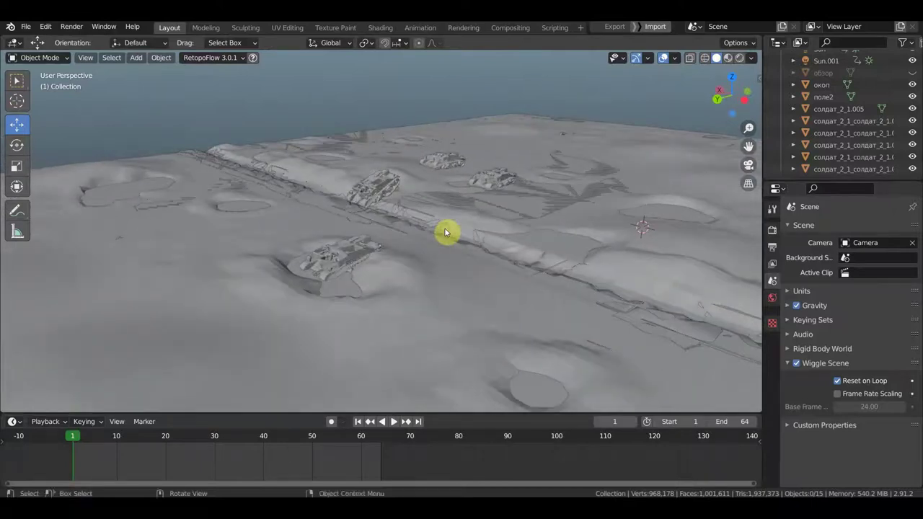